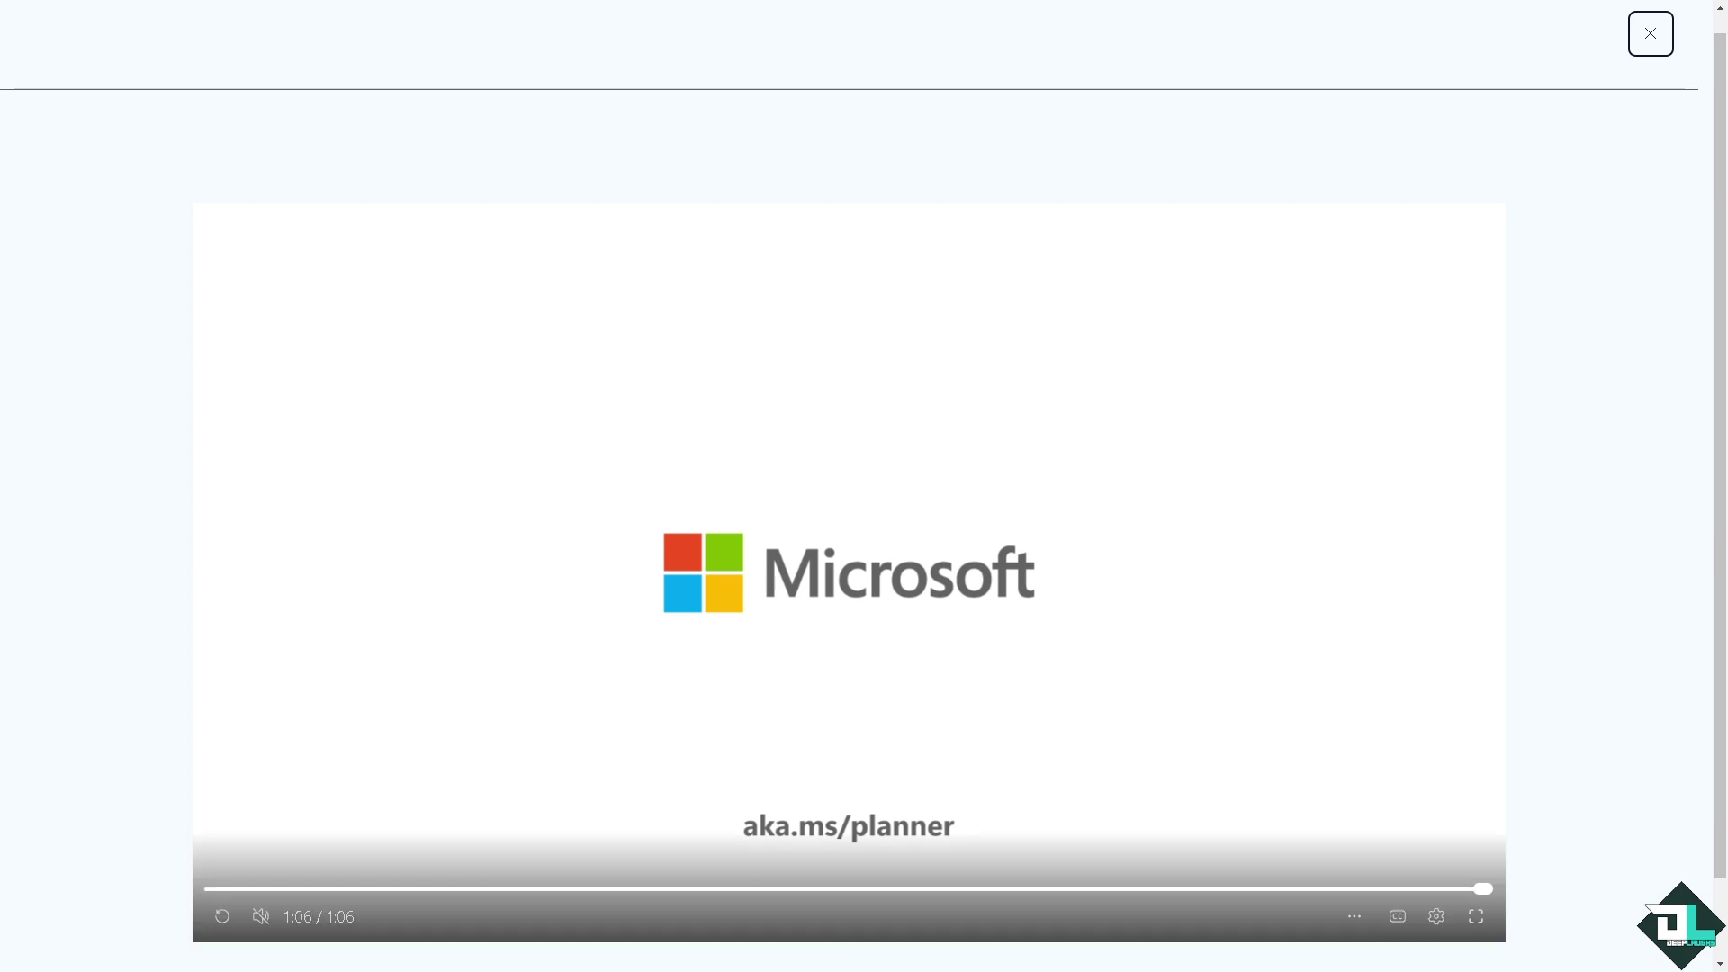
Close the full-screen video overlay to reveal Planner's My Day page.
{"action": "key", "text": "Escape"}
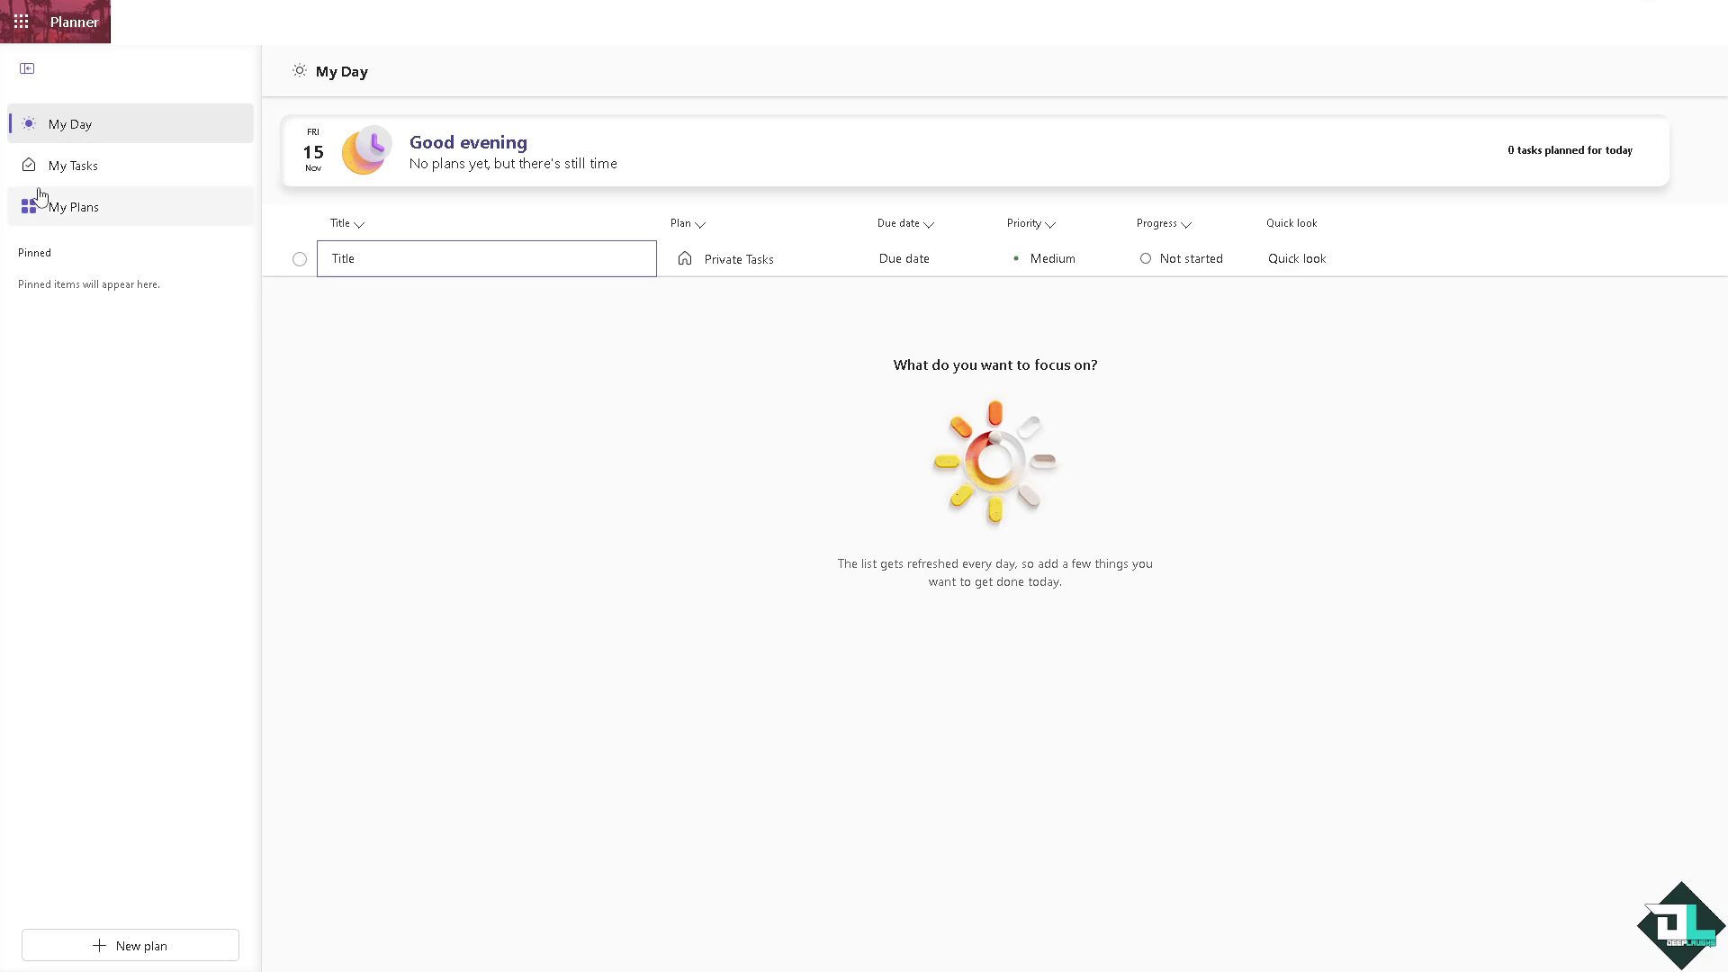
Open the 'How to Edit Label Names in Microsoft Planner' plan from My Plans and close its details panel.
{"action": "left_click", "coordinate": [109, 217]}
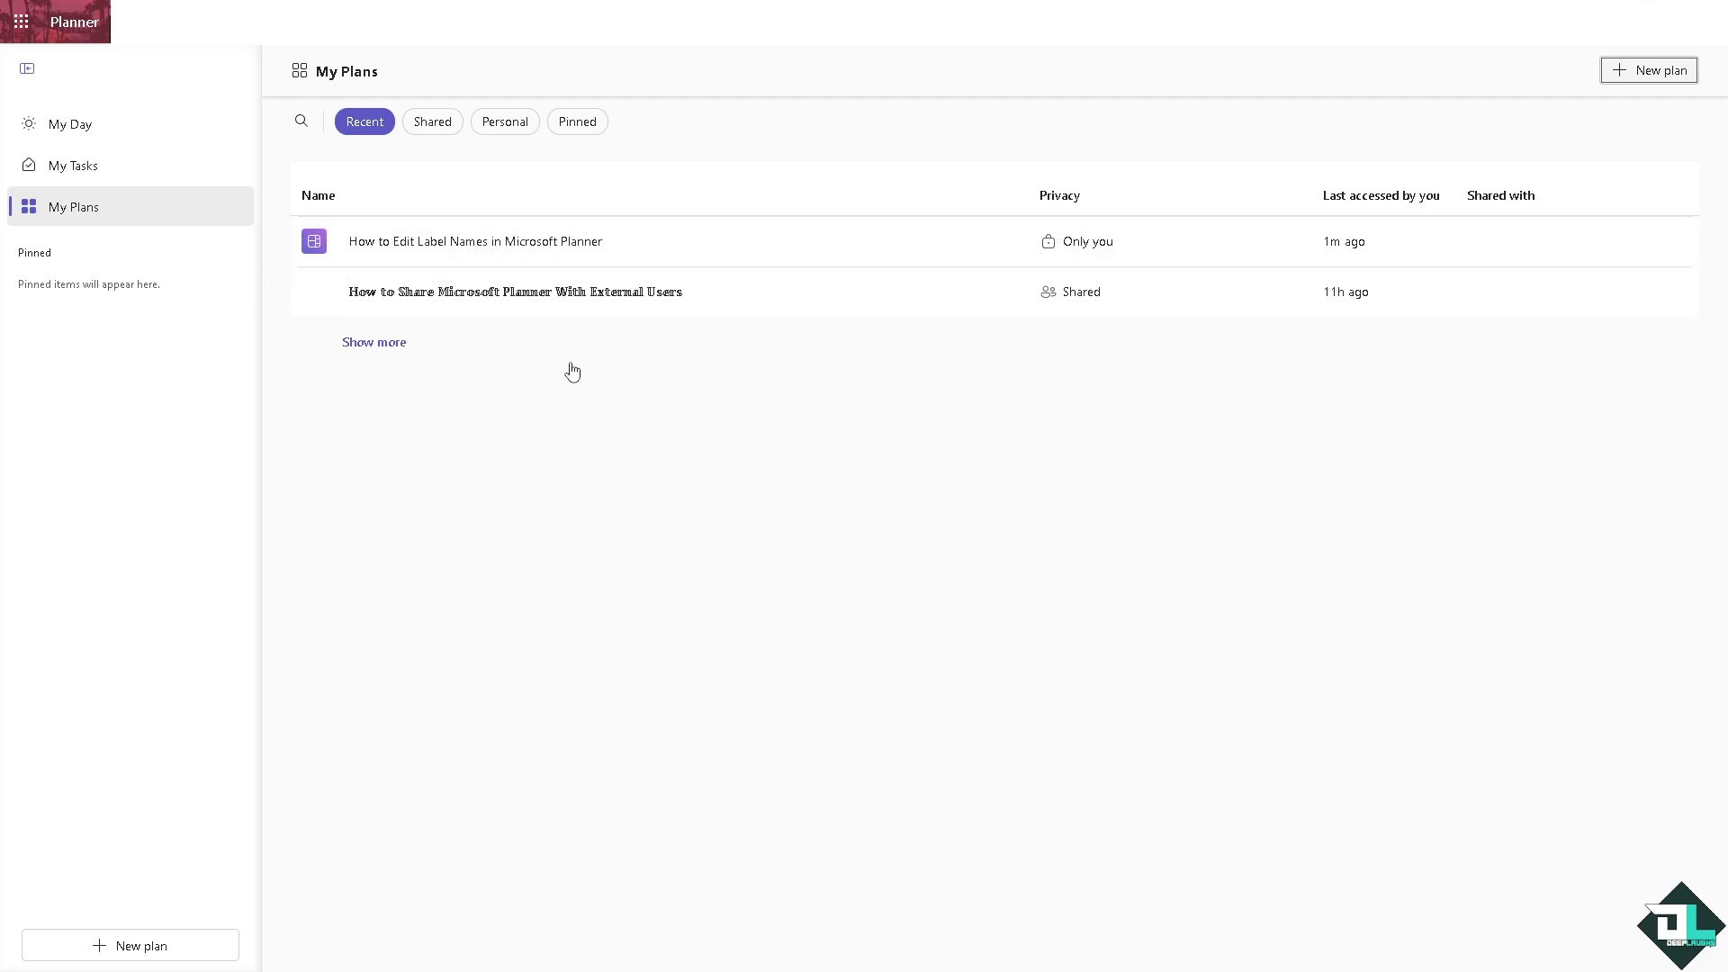
{"action": "left_click", "coordinate": [452, 248]}
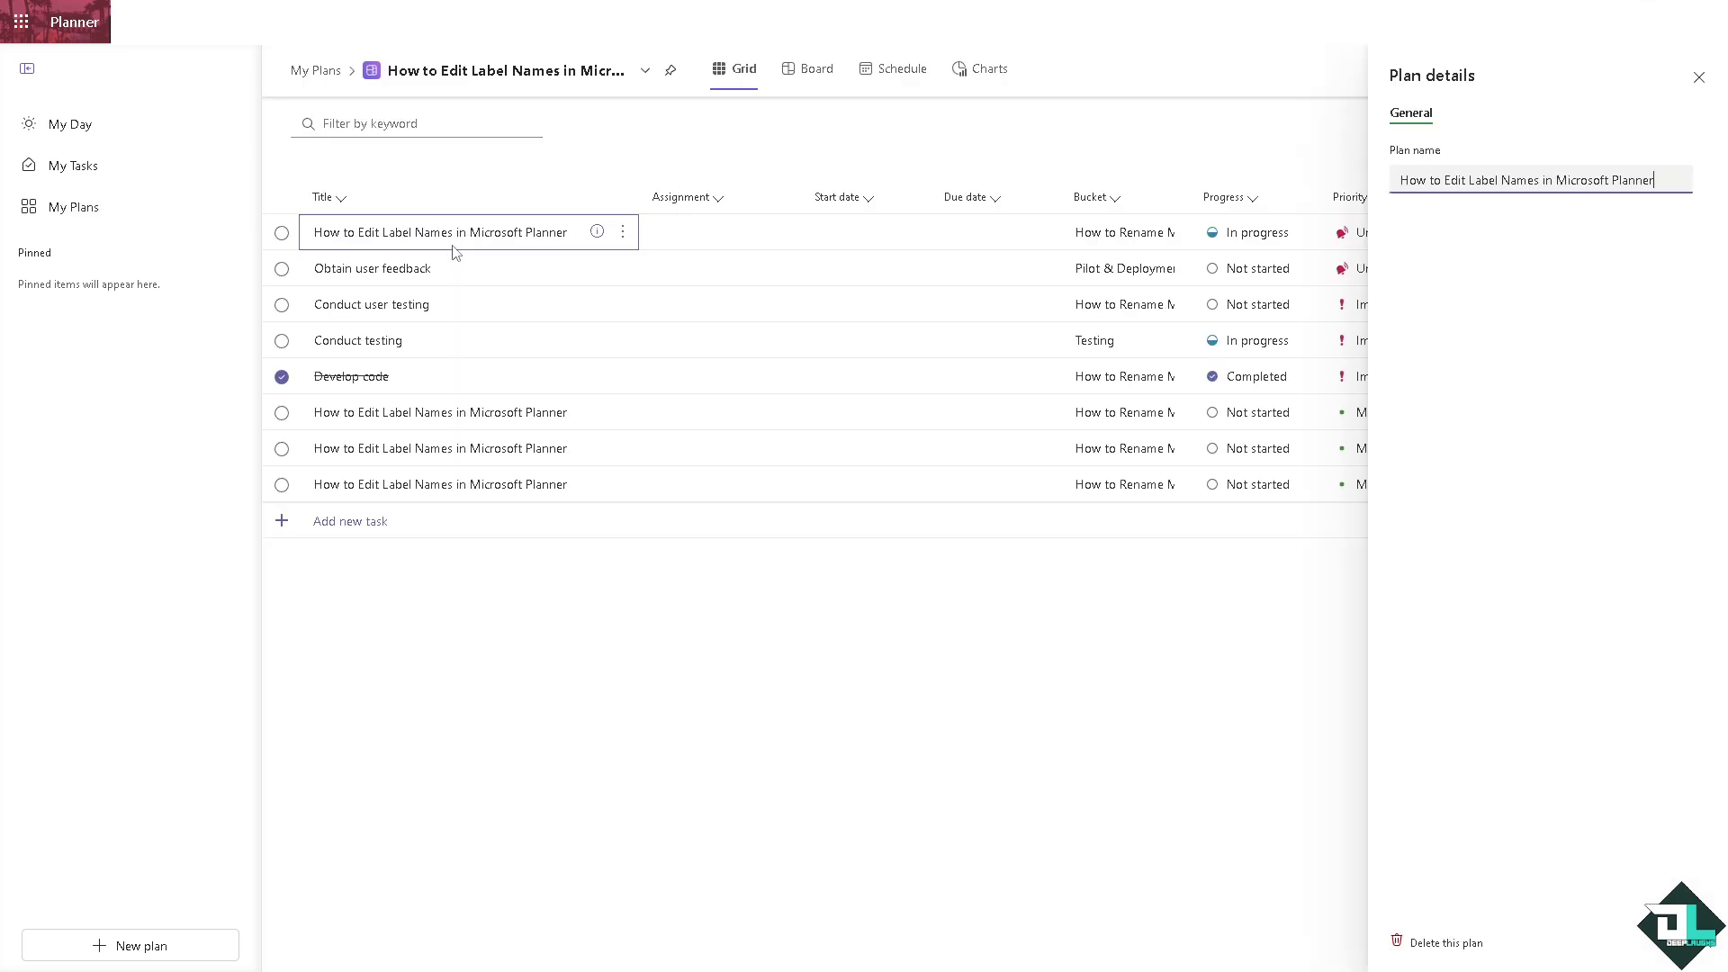
{"action": "left_click", "coordinate": [1698, 78]}
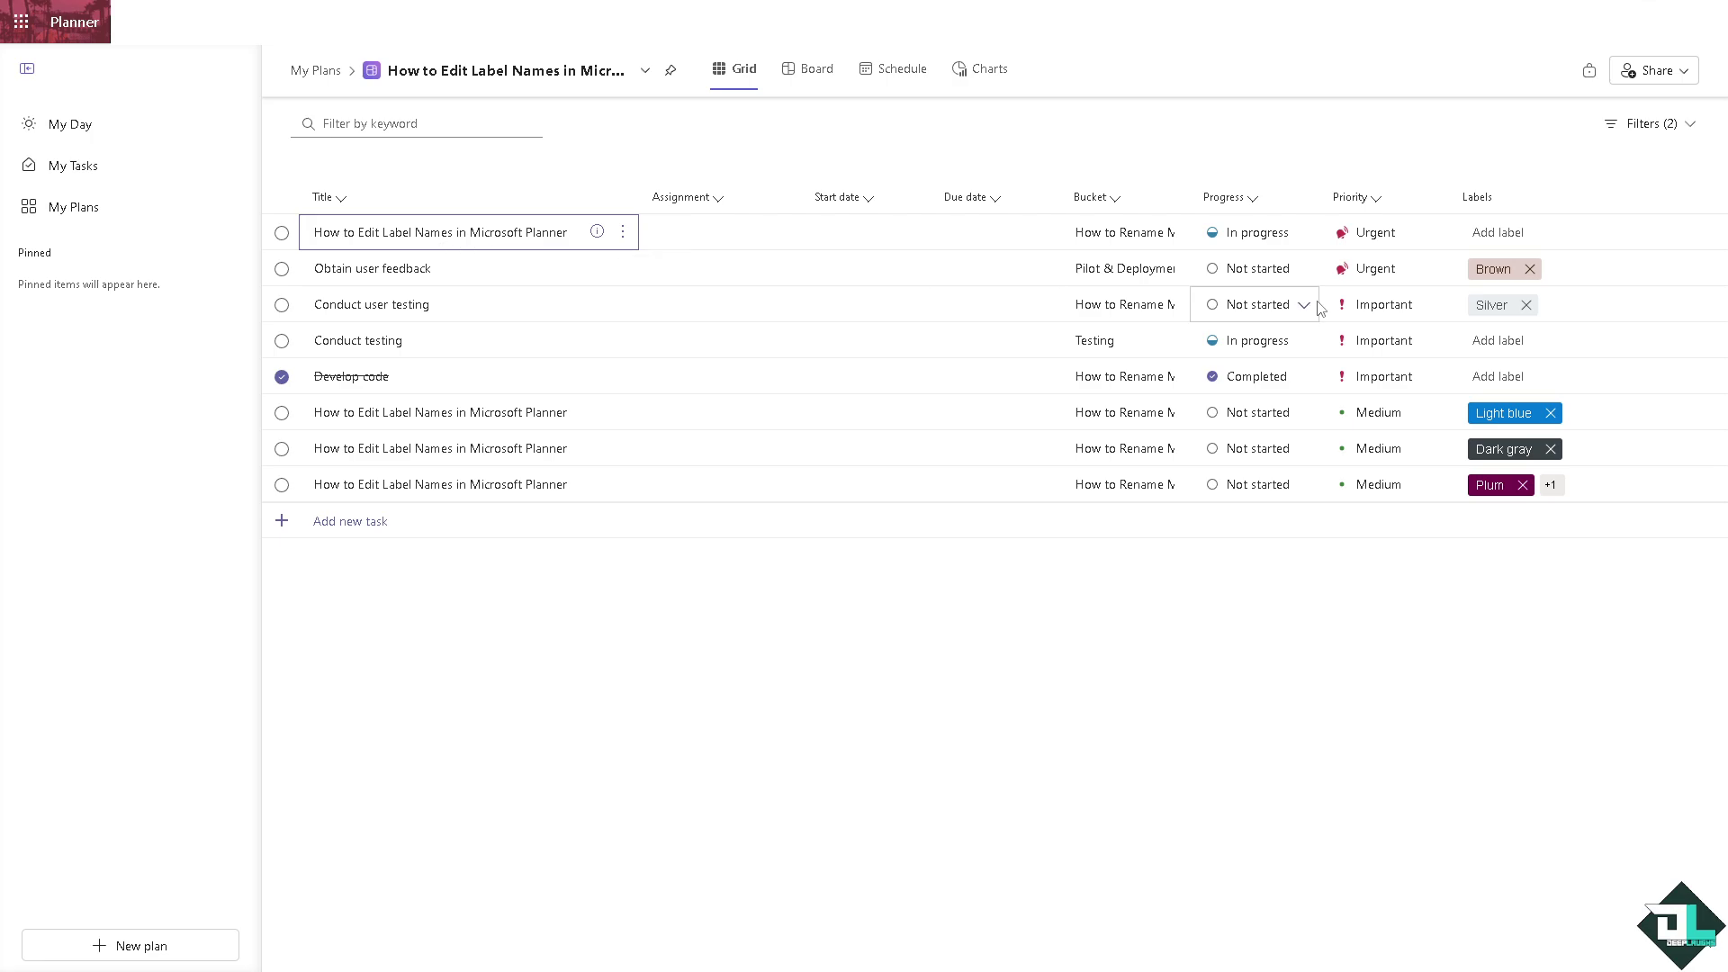
Add the Plum label to the first task.
{"action": "left_click", "coordinate": [1496, 234]}
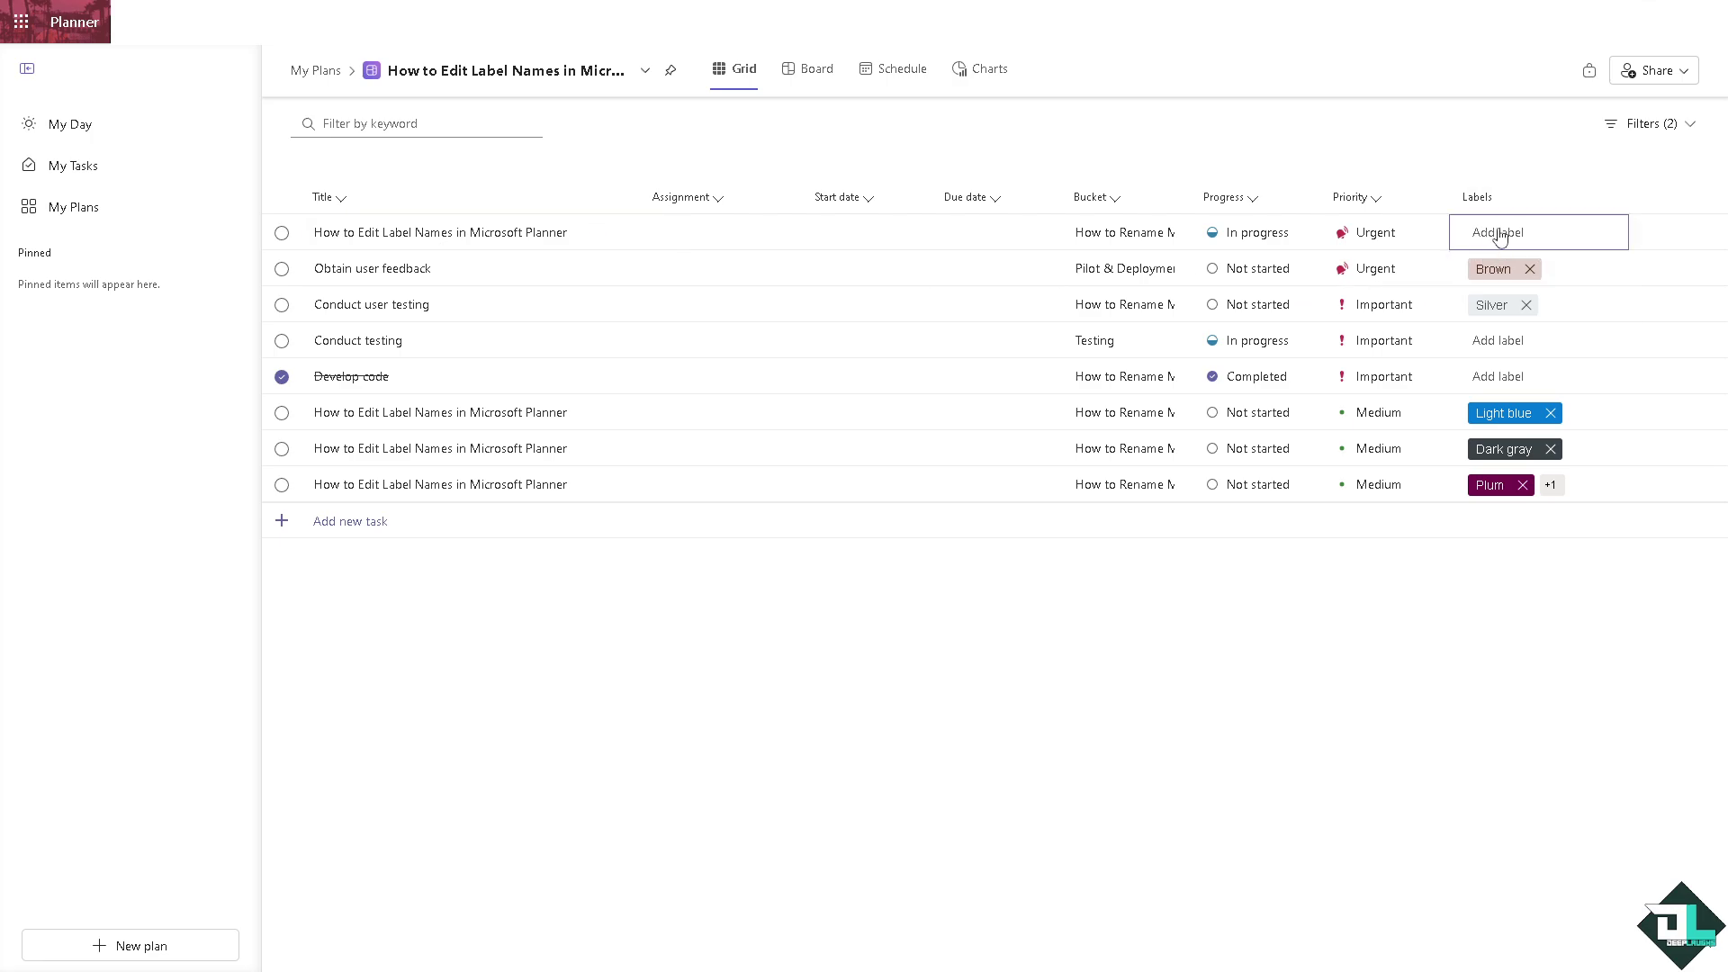
{"action": "left_click", "coordinate": [1498, 233]}
{"action": "scroll", "coordinate": [1519, 355], "scroll_direction": "down", "scroll_amount": 2}
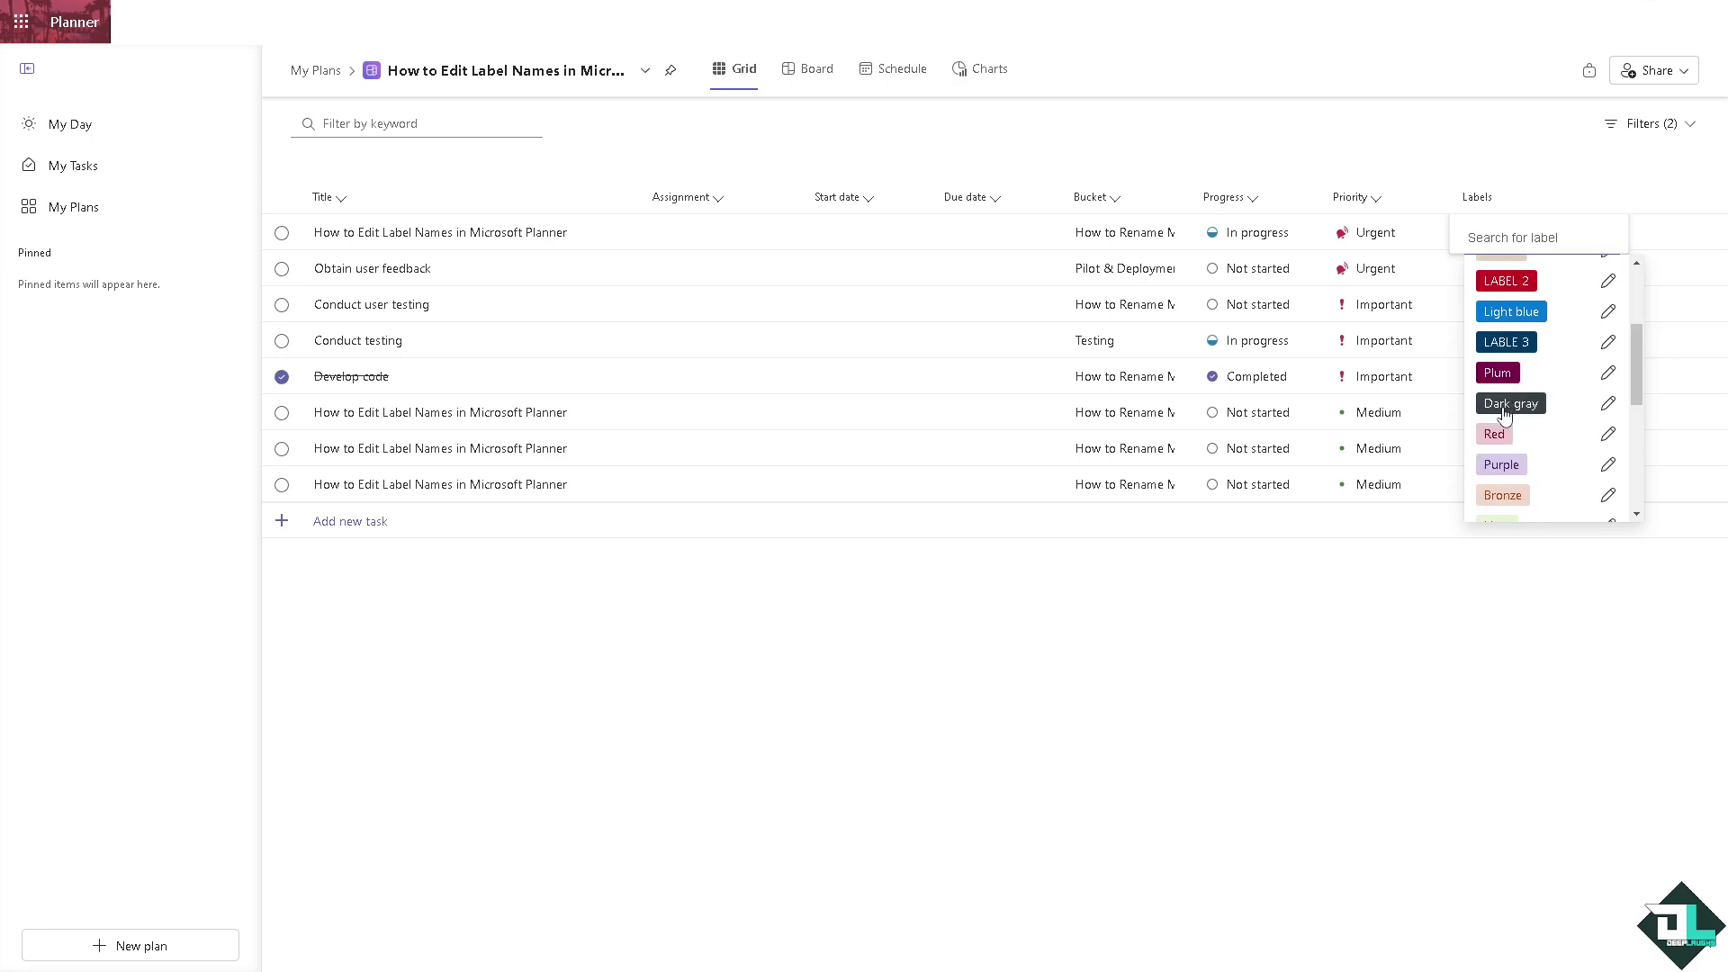
{"action": "left_click", "coordinate": [1499, 373]}
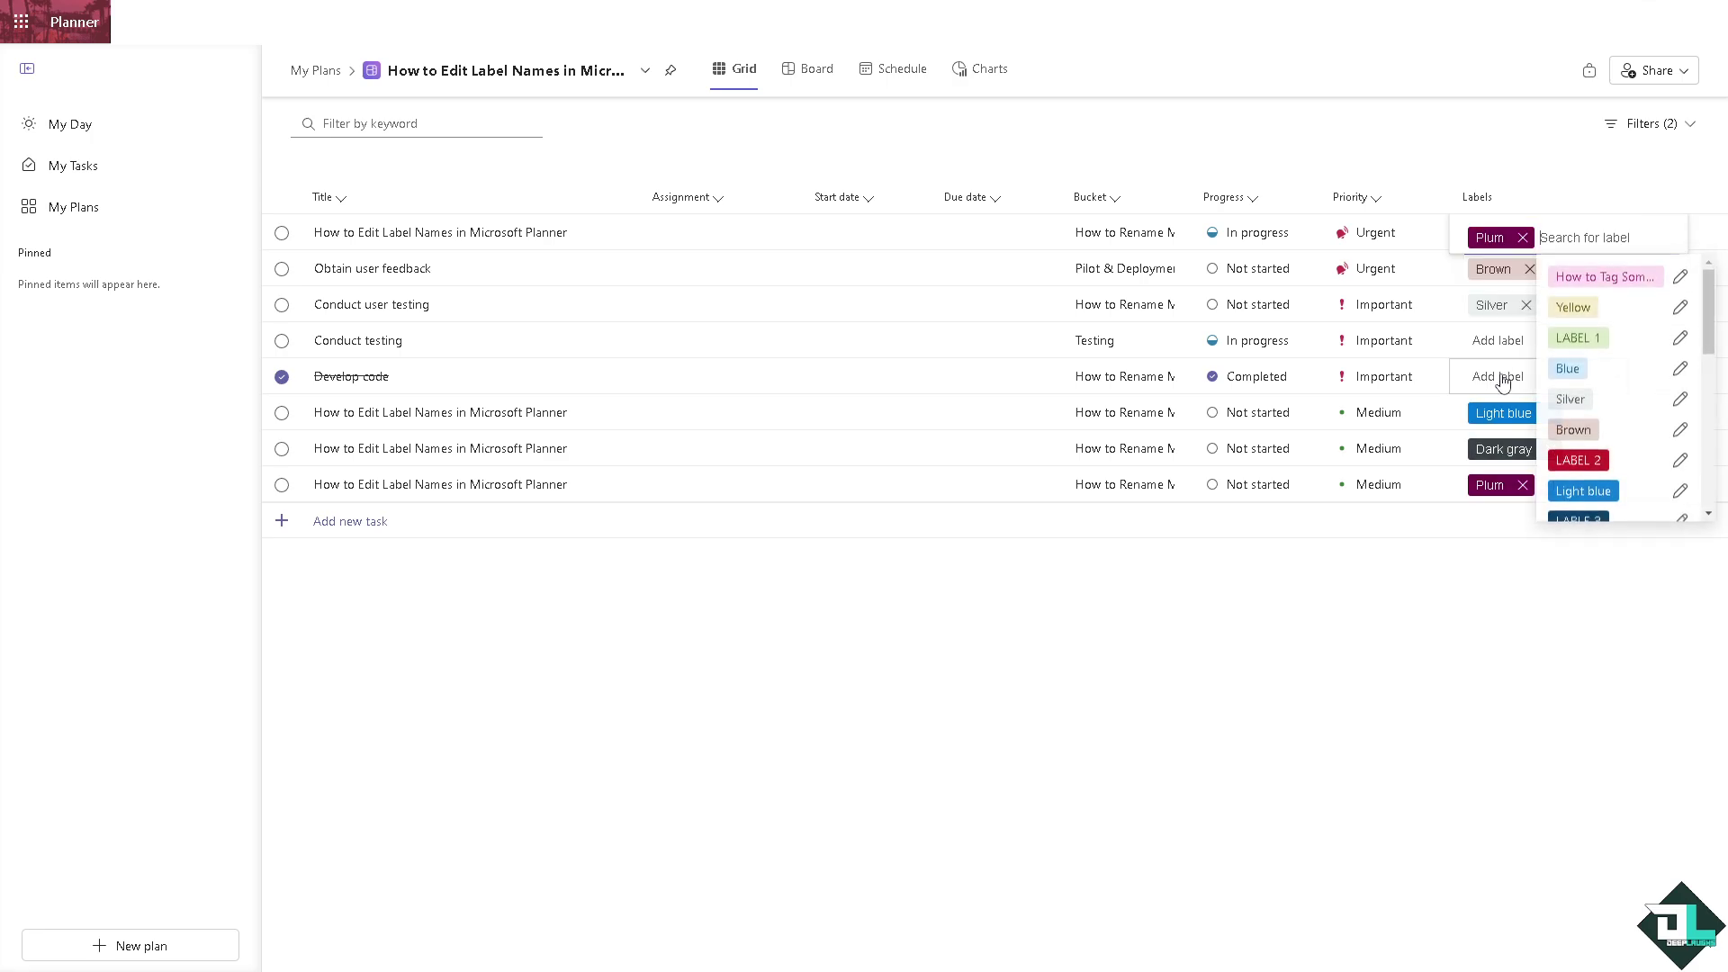
{"action": "left_click", "coordinate": [1434, 563]}
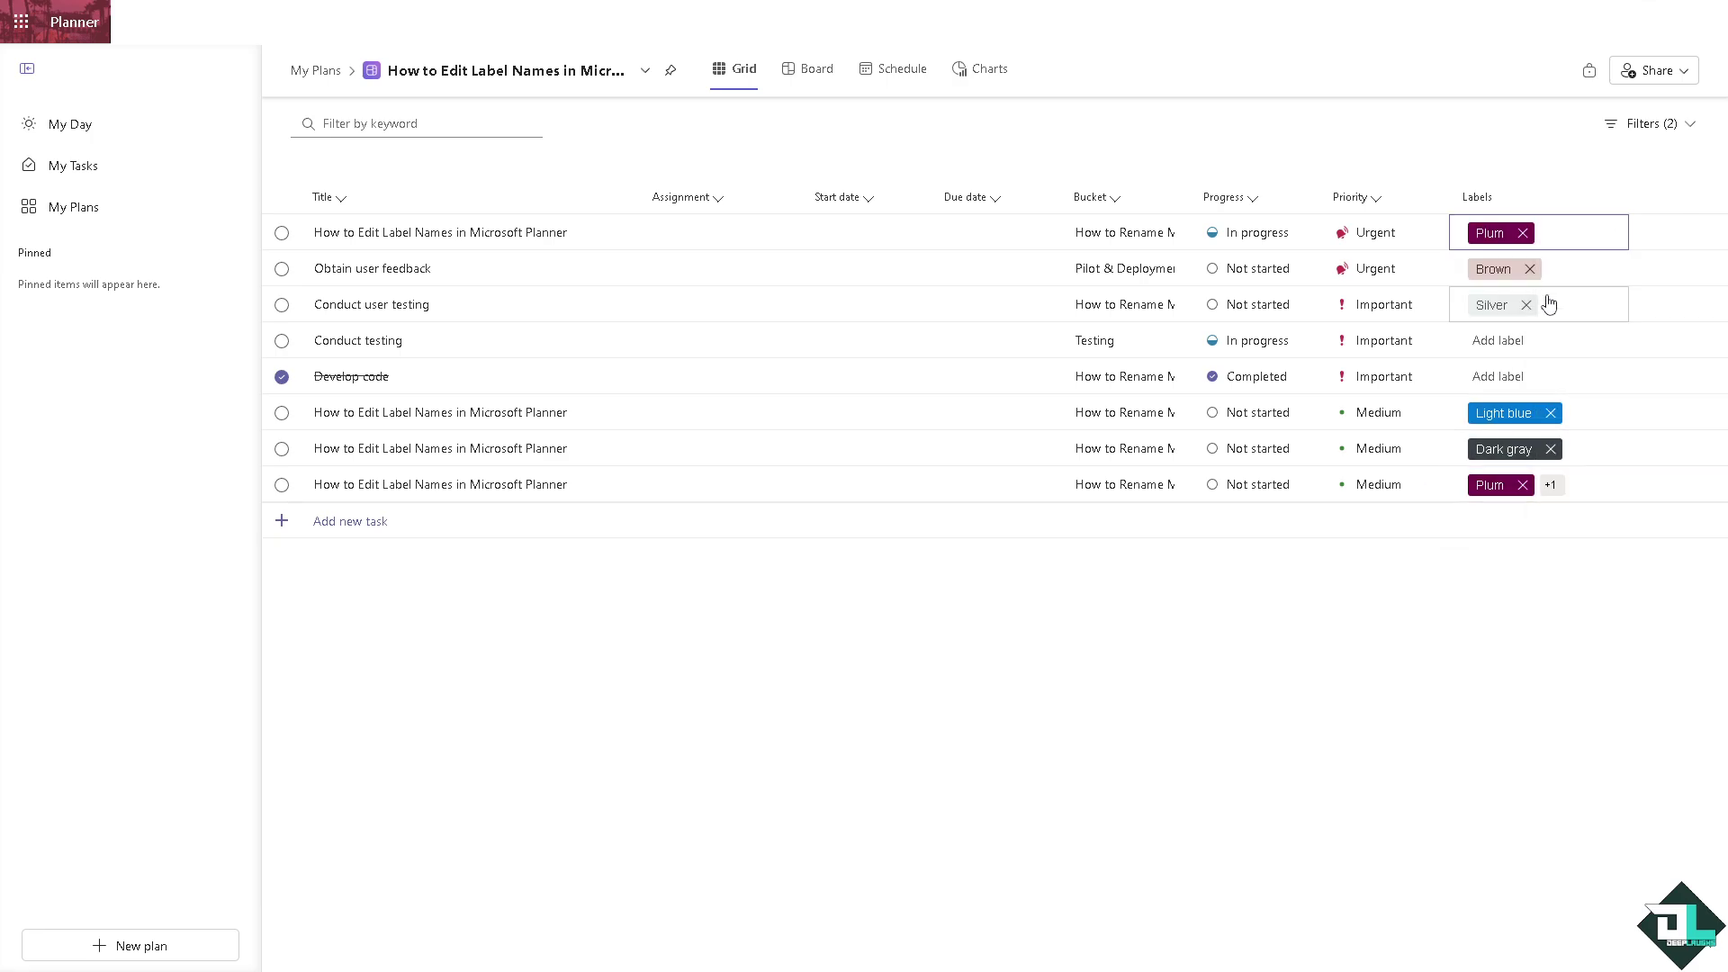
Add the Marigold label to Conduct testing and the Light green label to Develop code.
{"action": "left_click", "coordinate": [1499, 346]}
{"action": "left_click", "coordinate": [1521, 346]}
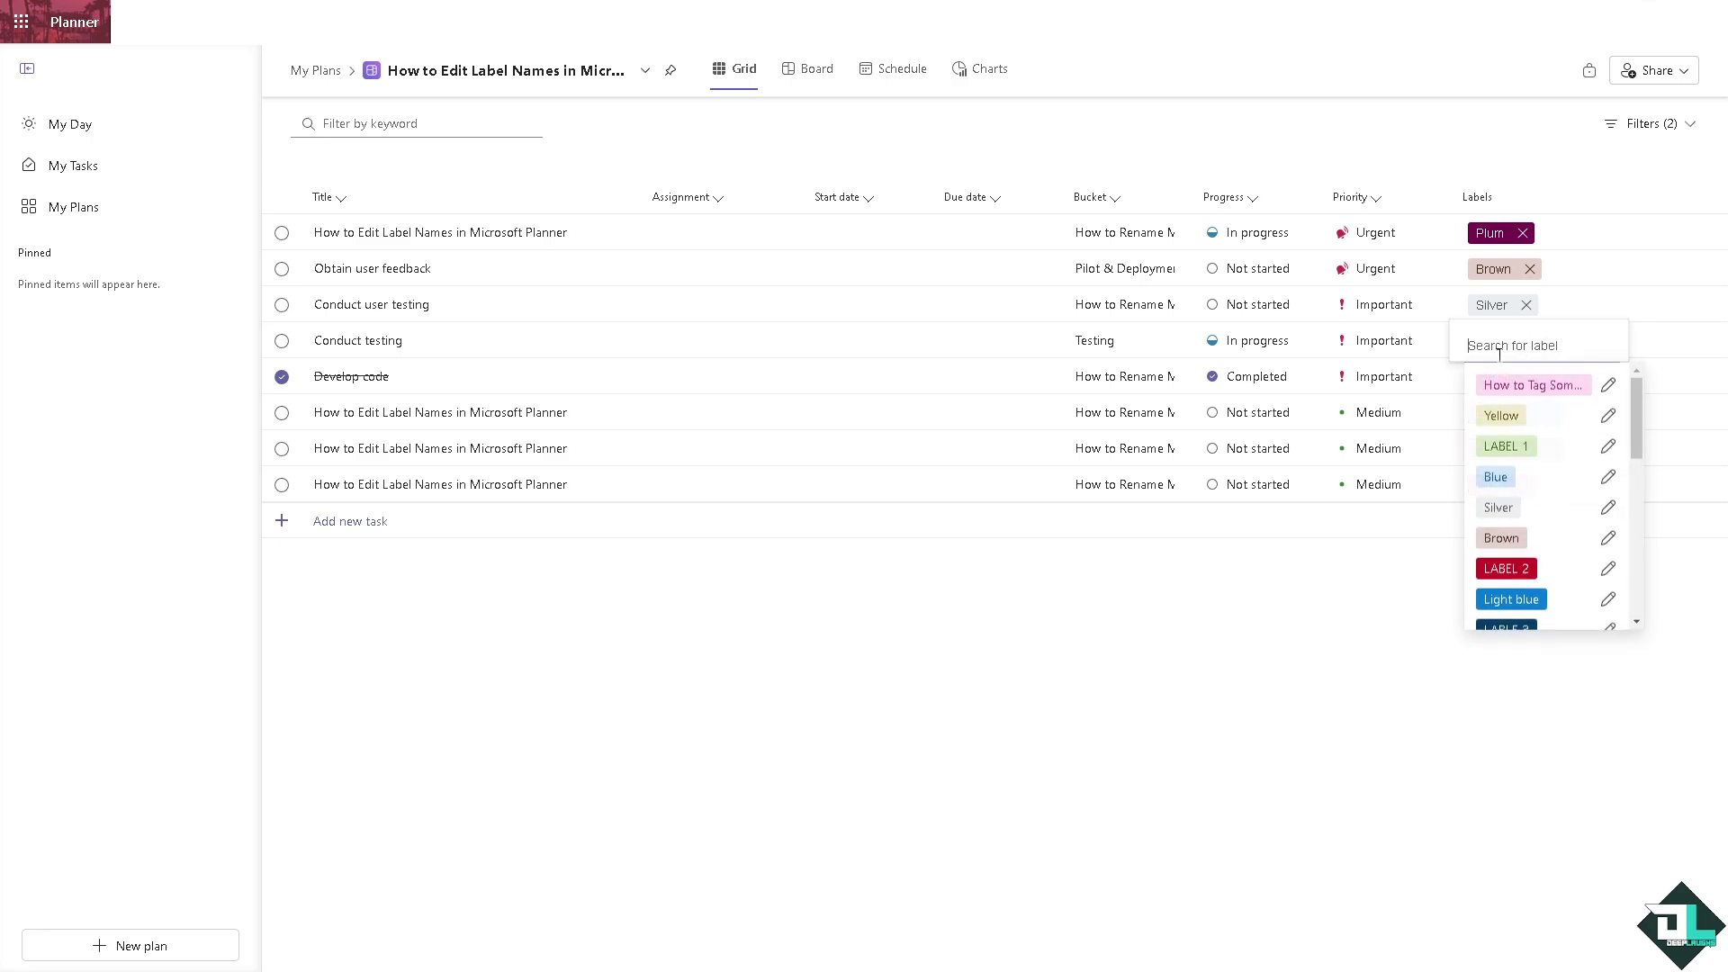
{"action": "scroll", "coordinate": [1524, 457], "scroll_direction": "down", "scroll_amount": 5}
{"action": "left_click", "coordinate": [1523, 456]}
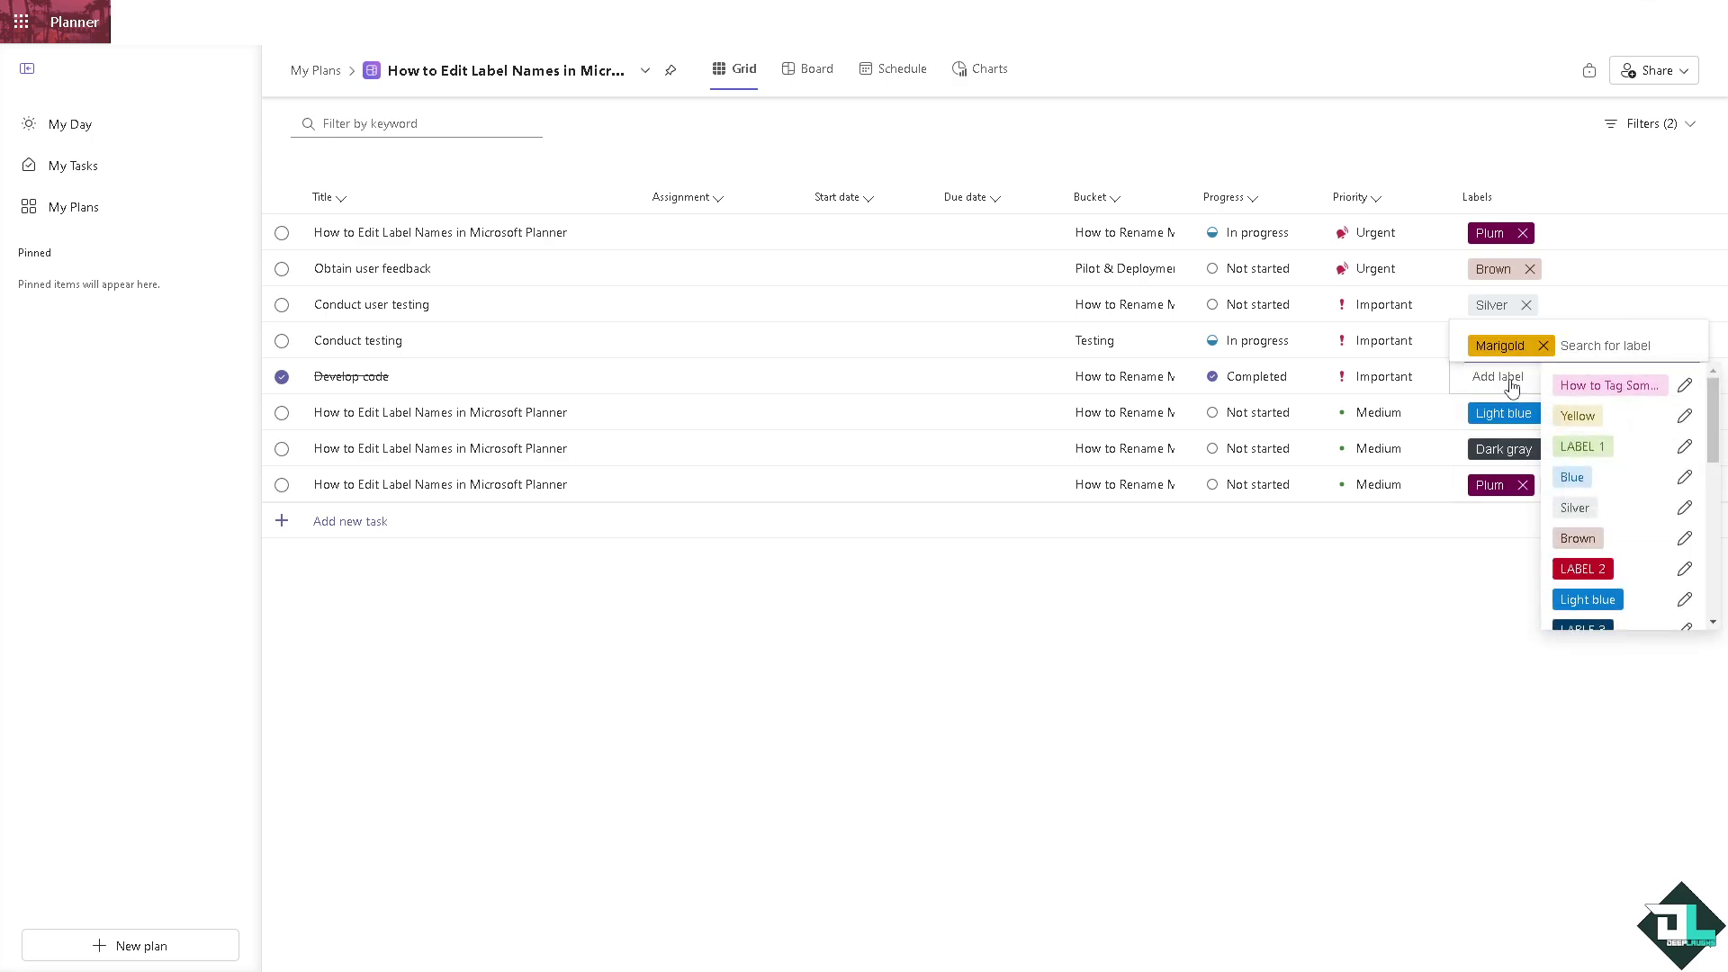
{"action": "left_click", "coordinate": [1509, 387]}
{"action": "left_click", "coordinate": [1509, 387]}
{"action": "scroll", "coordinate": [1521, 504], "scroll_direction": "down", "scroll_amount": 5}
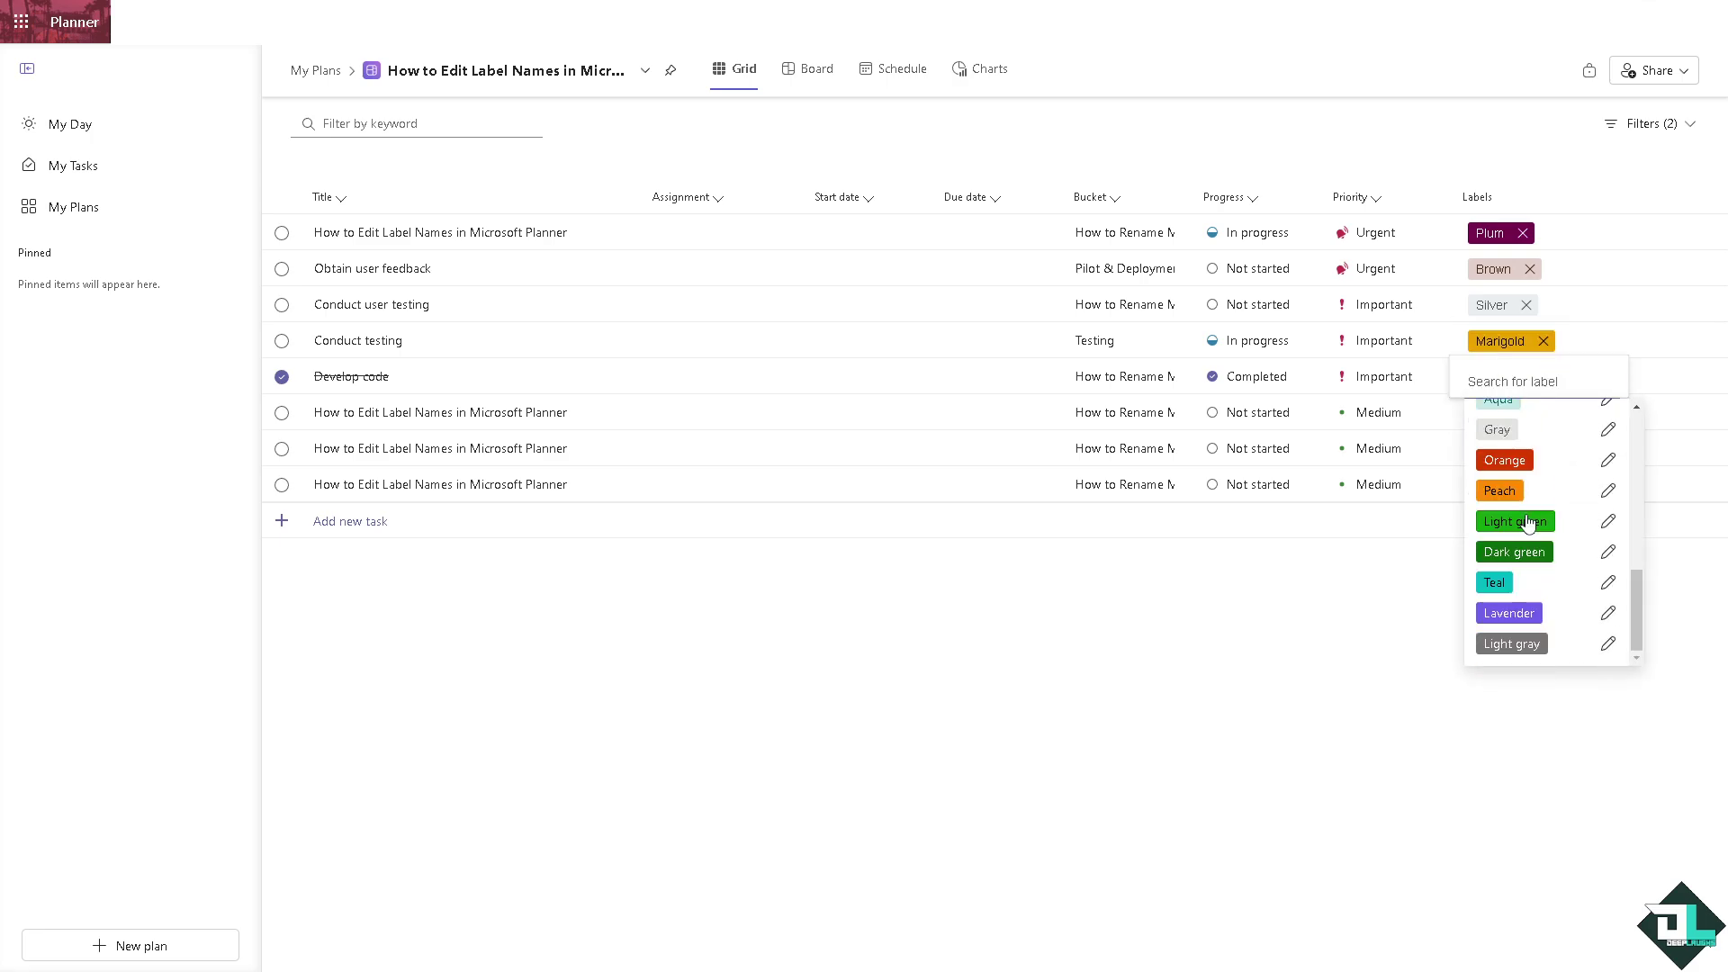
{"action": "left_click", "coordinate": [1530, 521]}
{"action": "left_click", "coordinate": [1357, 642]}
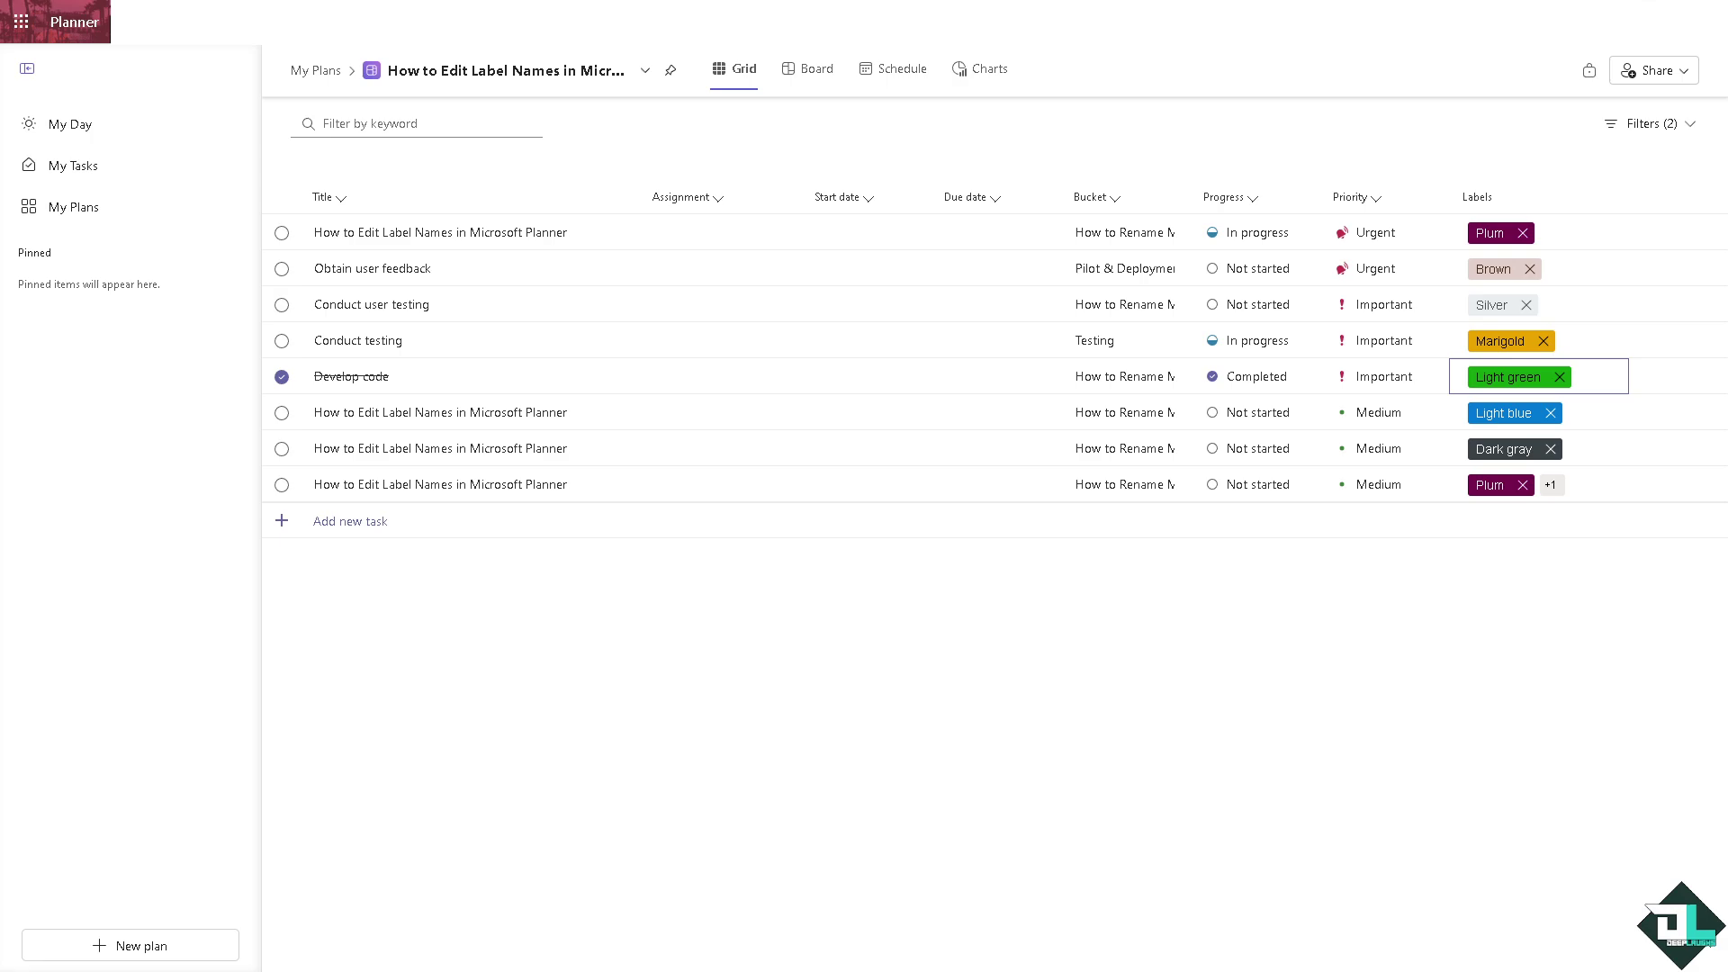
Rename the Plum label to DEEP.
{"action": "left_click", "coordinate": [1492, 234]}
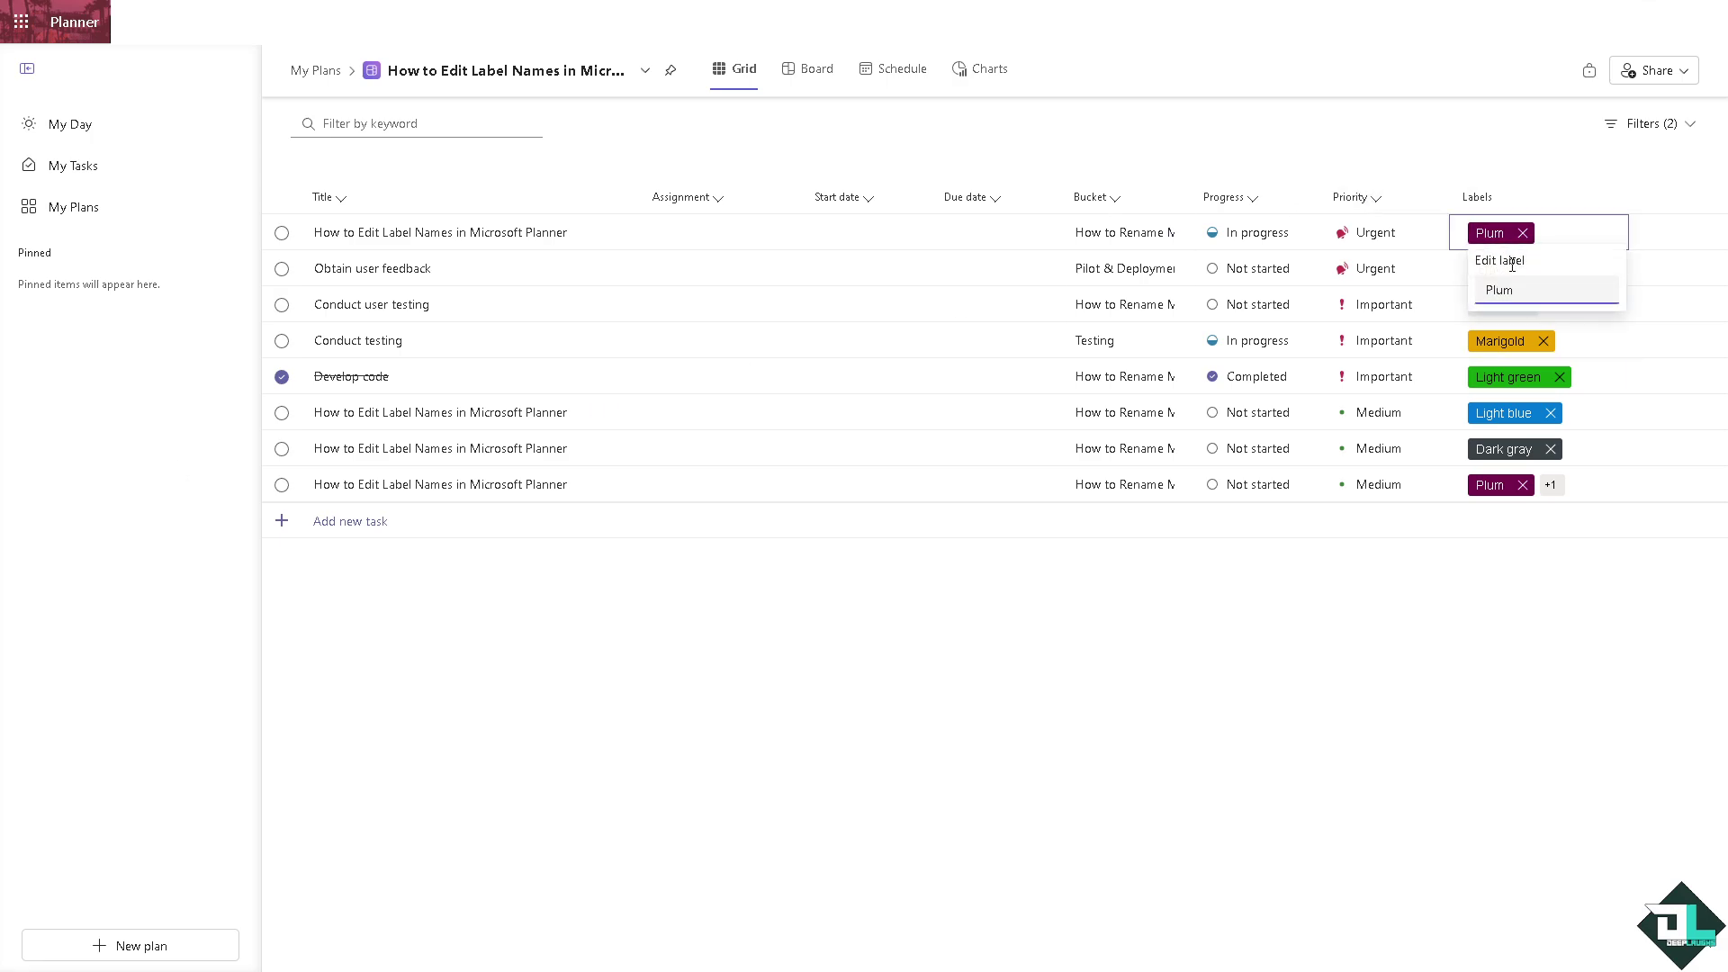
{"action": "left_click_drag", "start_coordinate": [1528, 289], "coordinate": [1480, 290]}
{"action": "type", "text": "DEEP"}
{"action": "key", "text": "Return"}
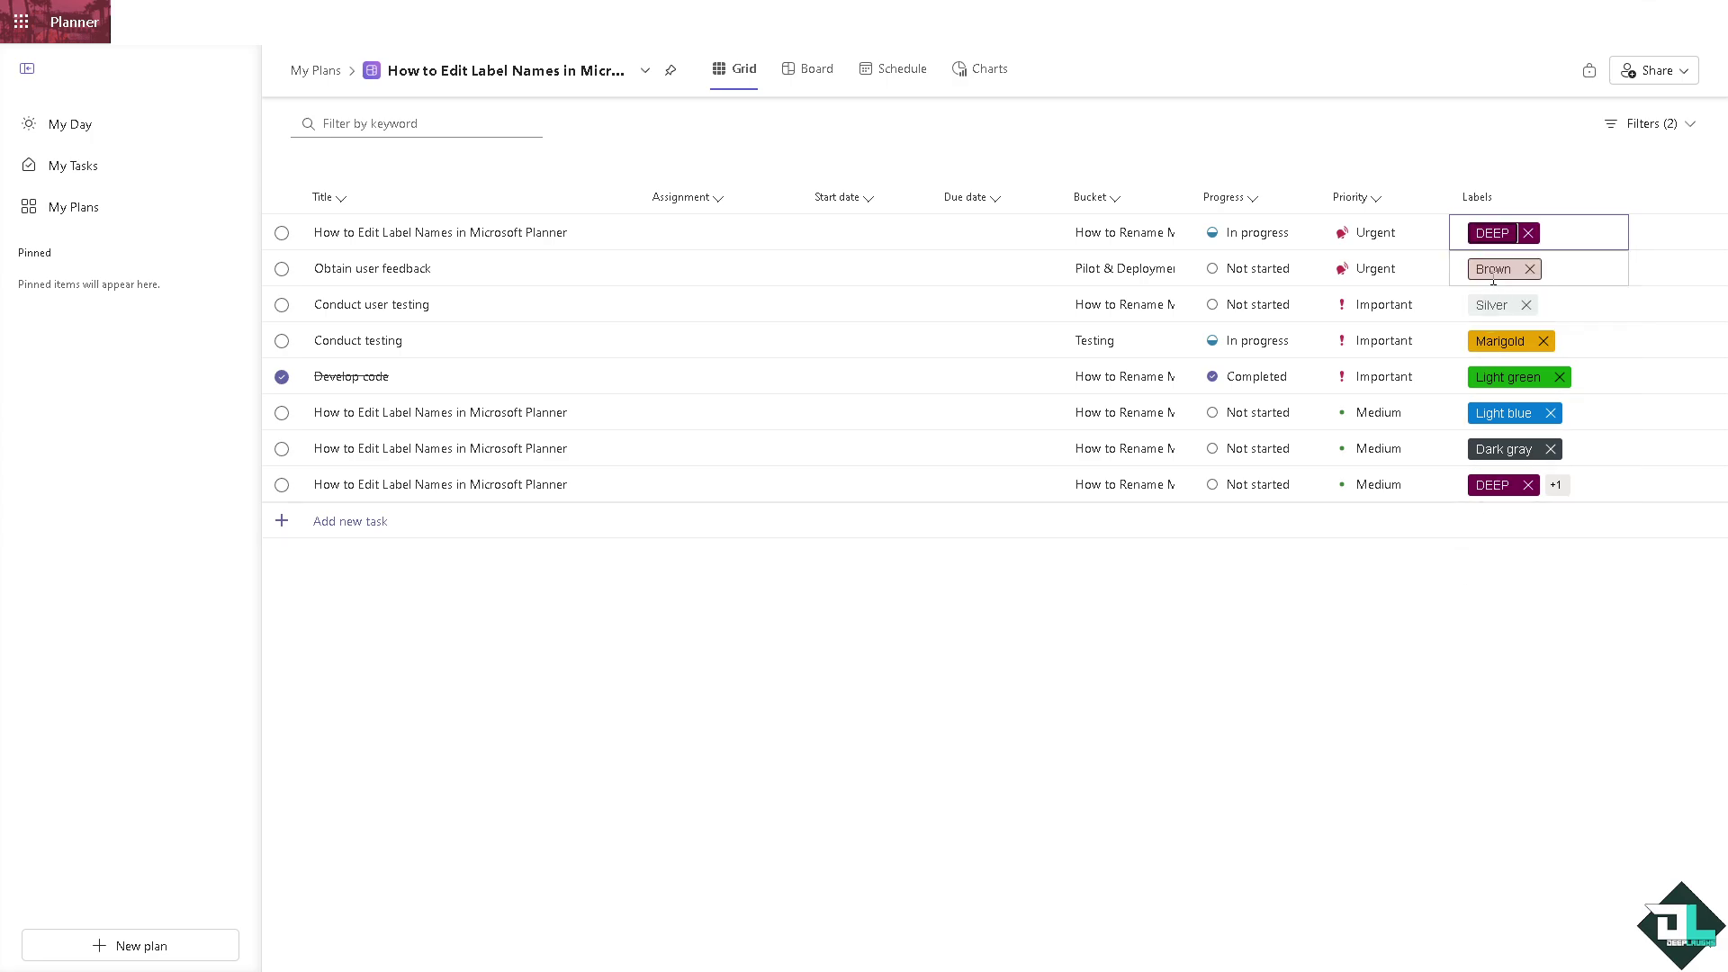
Rename the Brown label to LAUGHS.
{"action": "left_click", "coordinate": [1494, 269]}
{"action": "double_click", "coordinate": [1520, 323]}
{"action": "type", "text": "LAUGHS"}
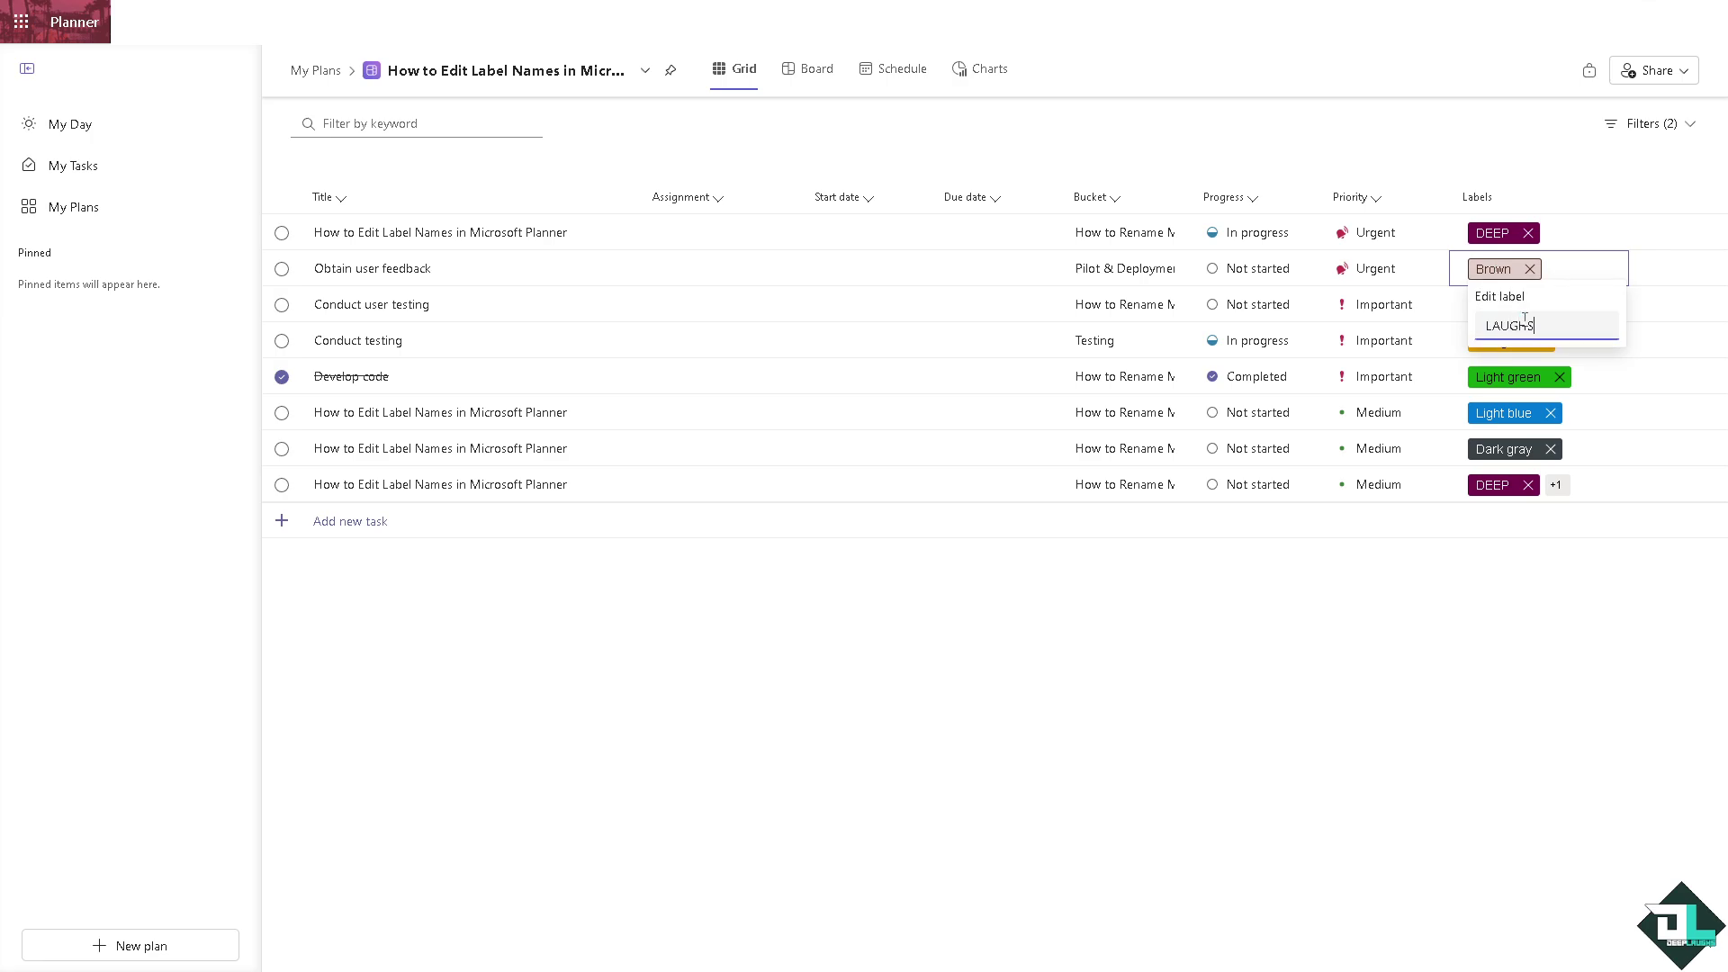
{"action": "key", "text": "Return"}
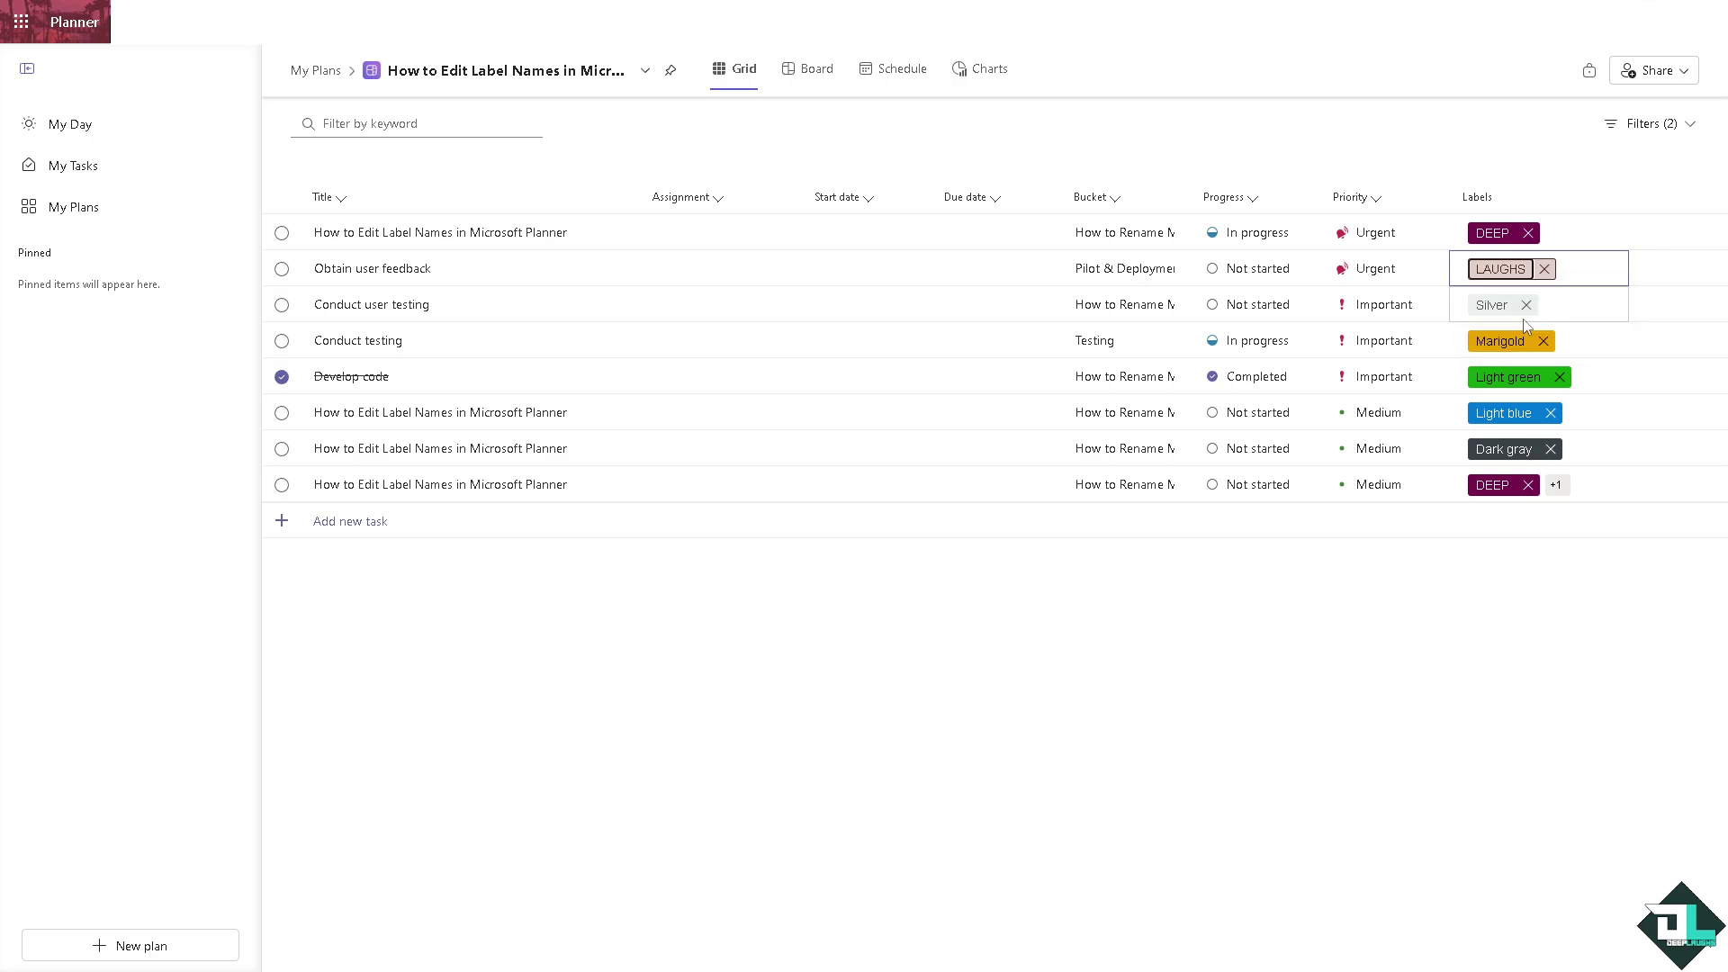
Rename the Silver label to 'How to Edit Label Names in Microsoft Planner' and verify it on Conduct user testing.
{"action": "left_click", "coordinate": [1523, 319]}
{"action": "double_click", "coordinate": [1522, 318]}
{"action": "type", "text": "How to Edit Label Names in Microsoft Planner"}
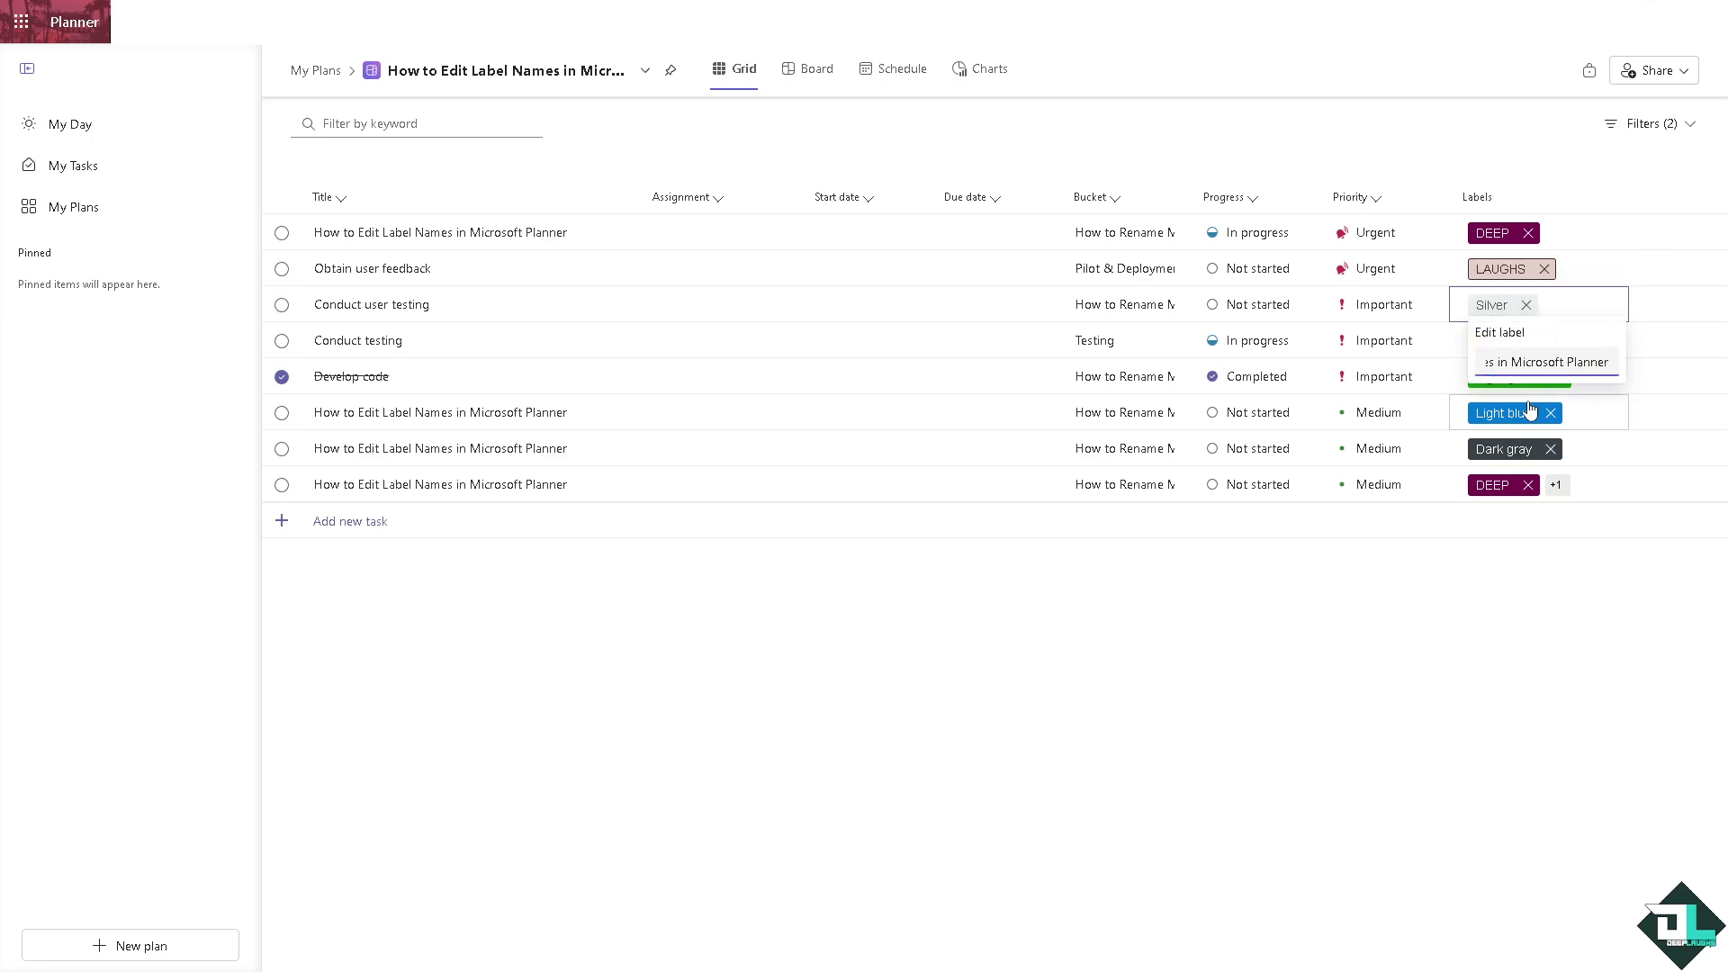
{"action": "key", "text": "Return"}
{"action": "left_click", "coordinate": [1483, 340]}
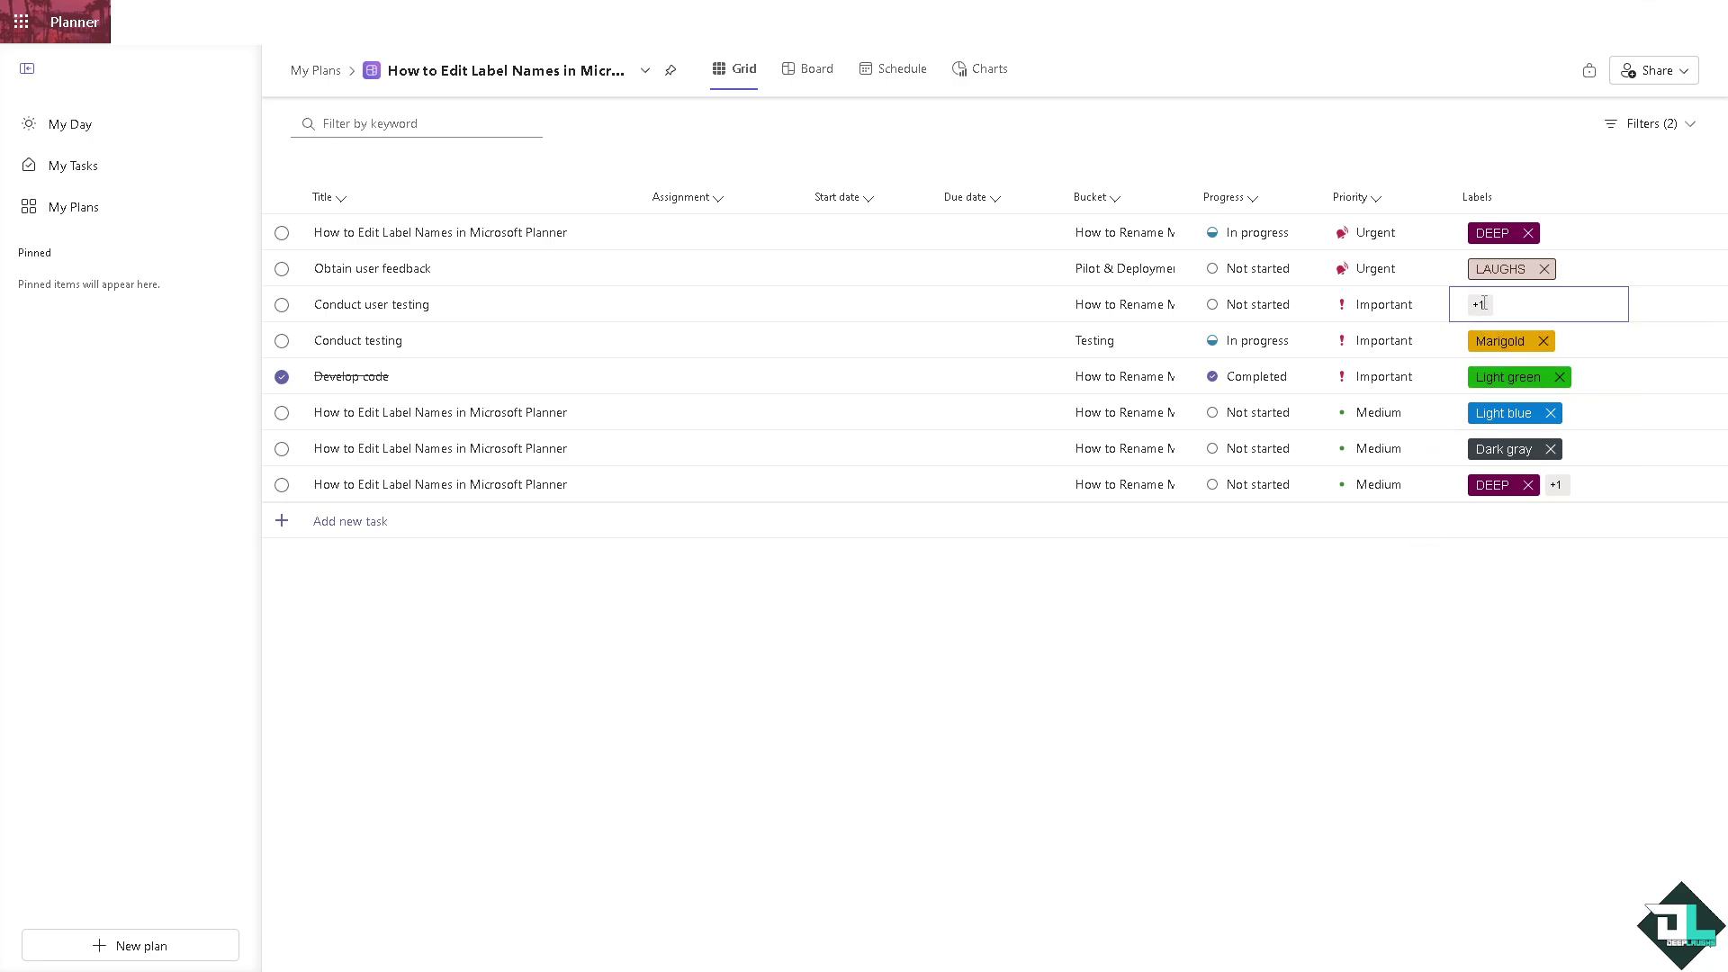
{"action": "left_click", "coordinate": [1483, 304]}
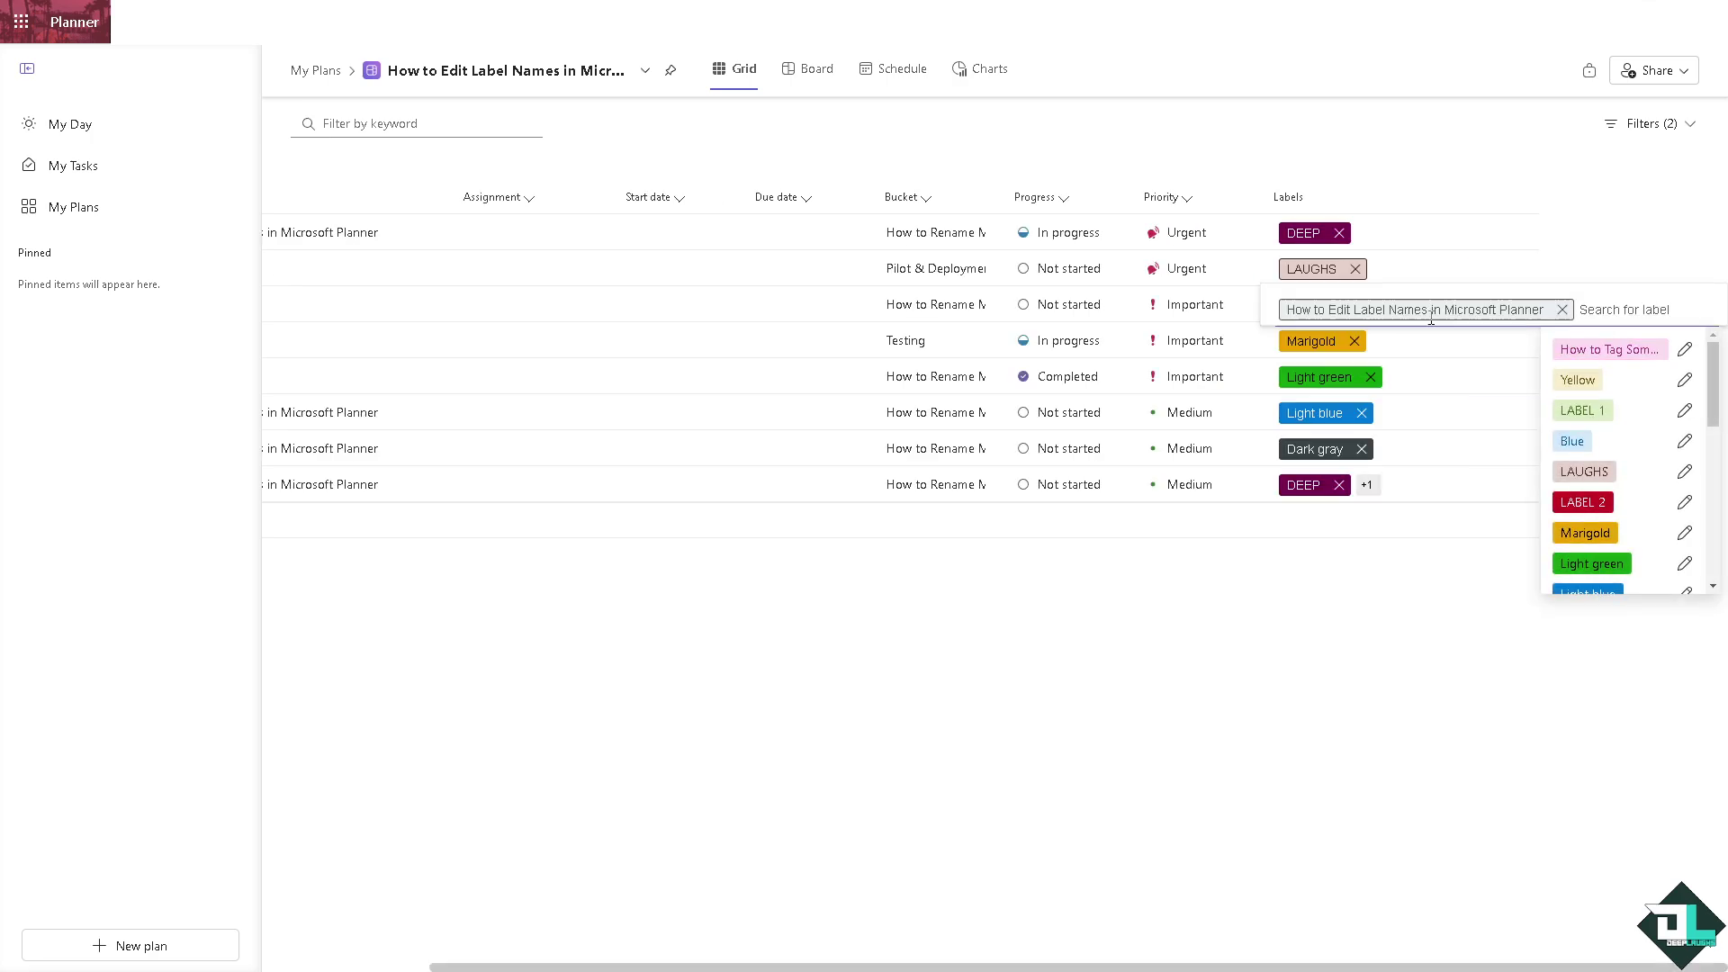
{"action": "left_click", "coordinate": [1338, 322]}
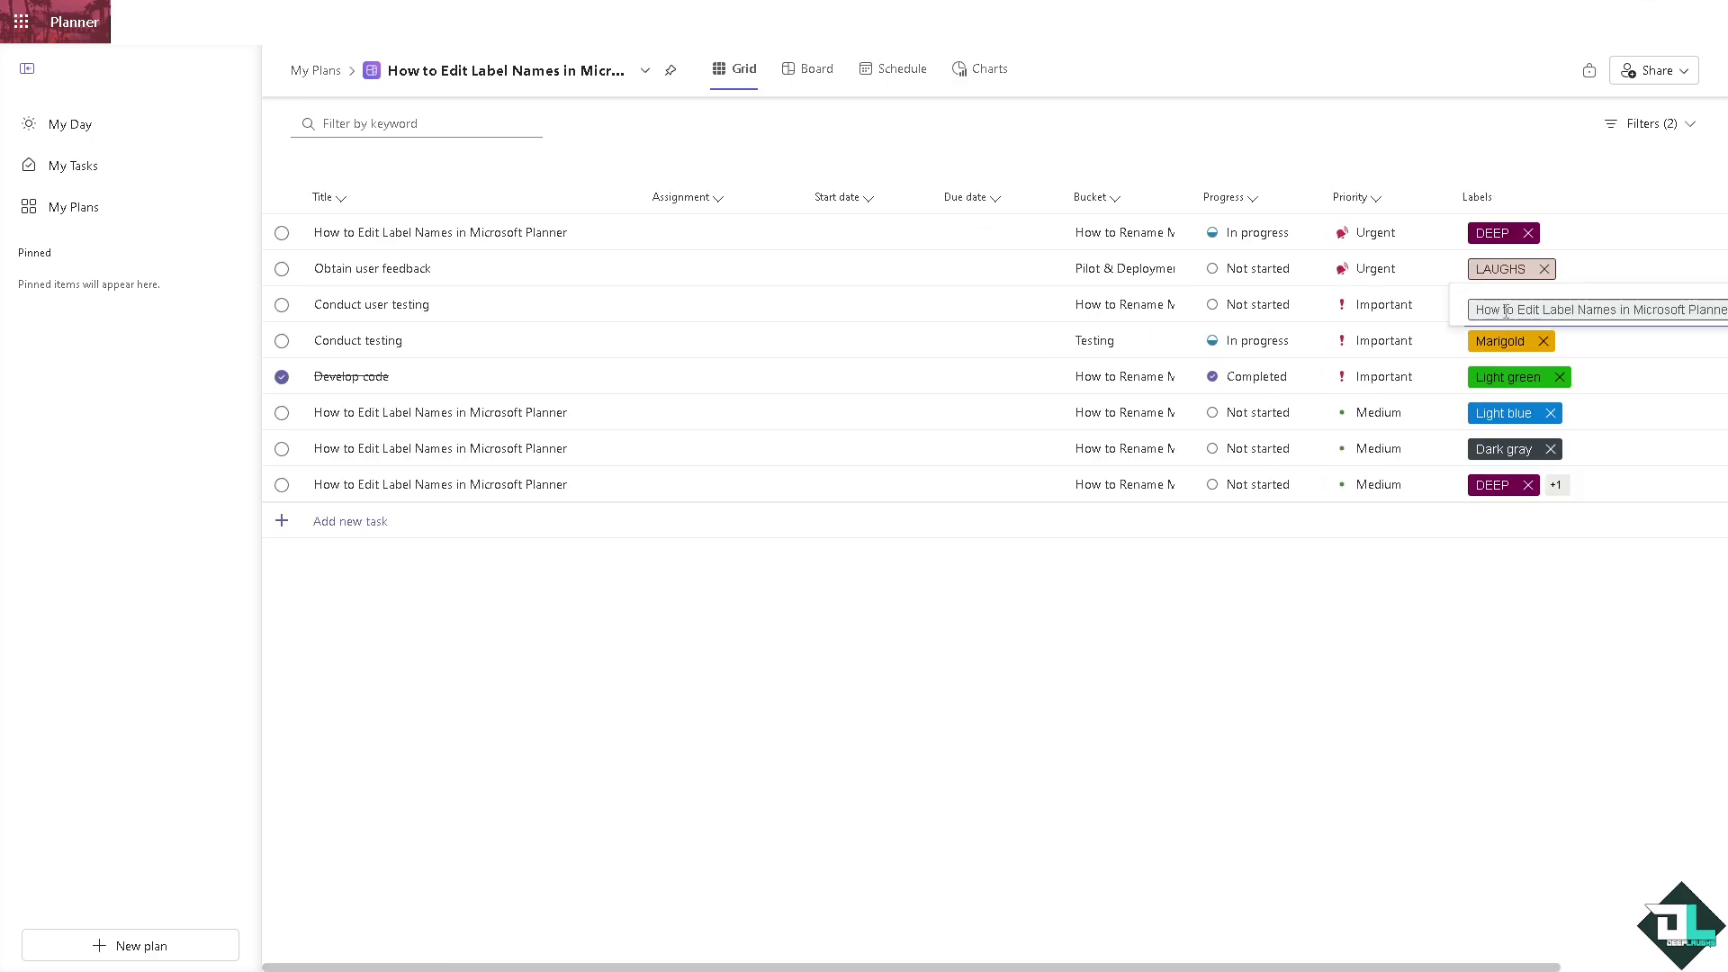
{"action": "left_click", "coordinate": [1184, 739]}
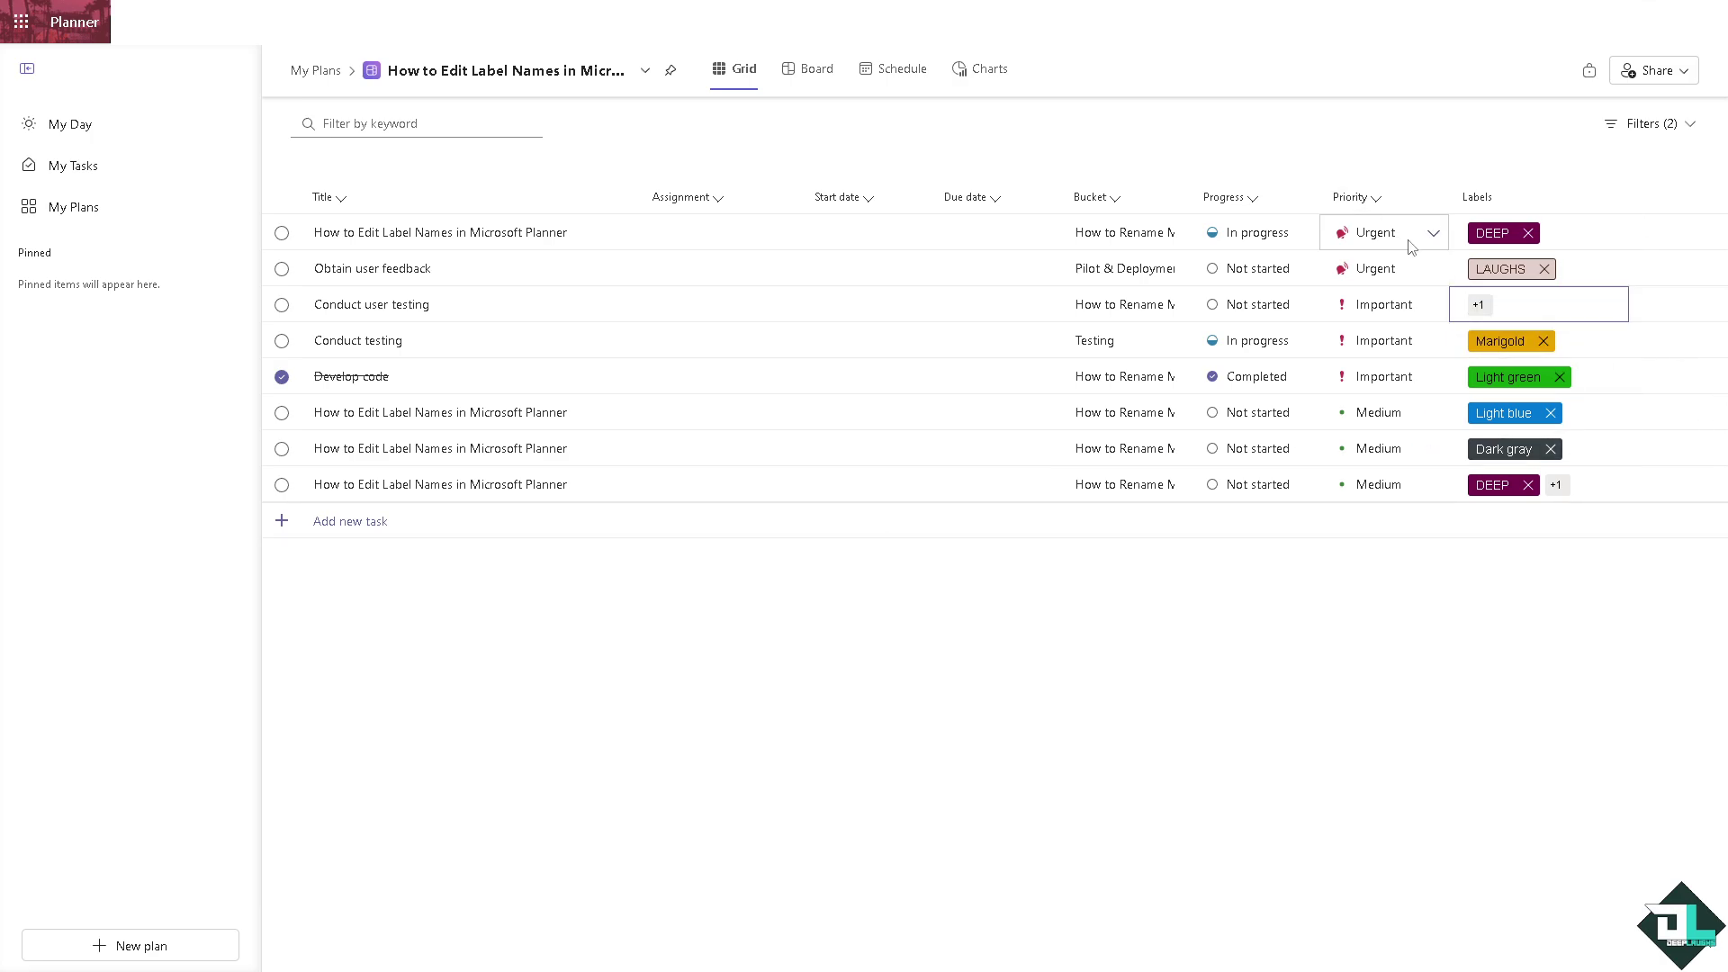
Keep row 1 Urgent; set Obtain user feedback Important, Conduct user testing Medium, Conduct testing Low.
{"action": "left_click", "coordinate": [1438, 235]}
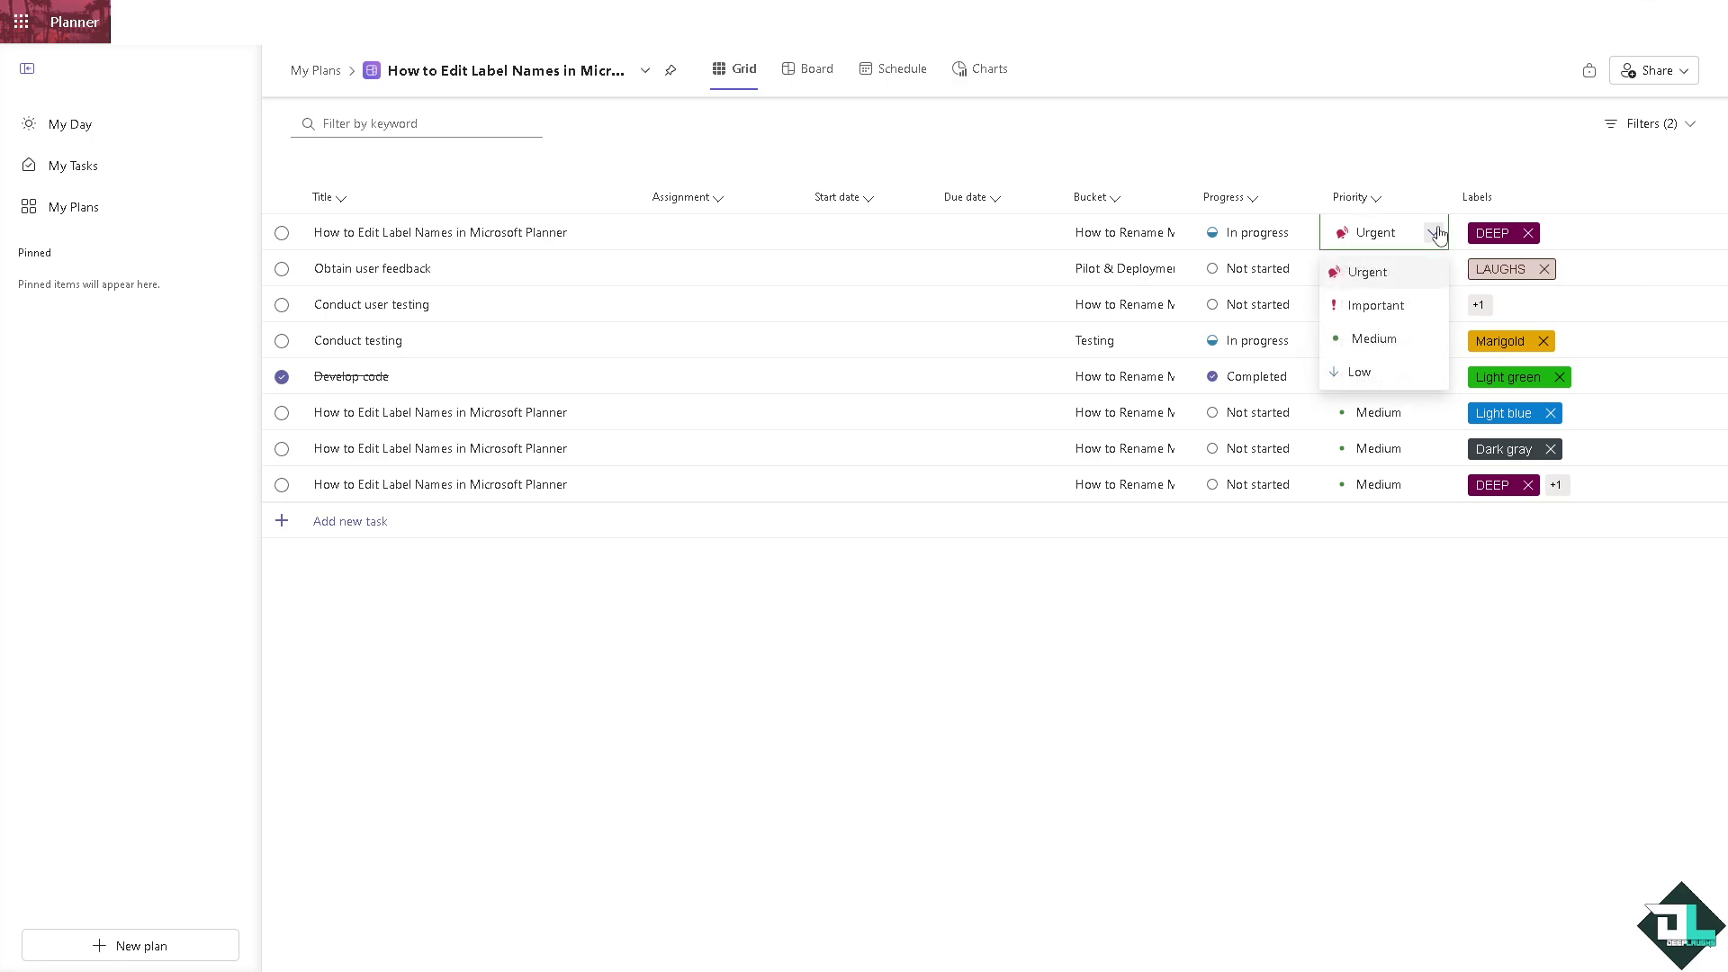
{"action": "left_click", "coordinate": [1385, 270]}
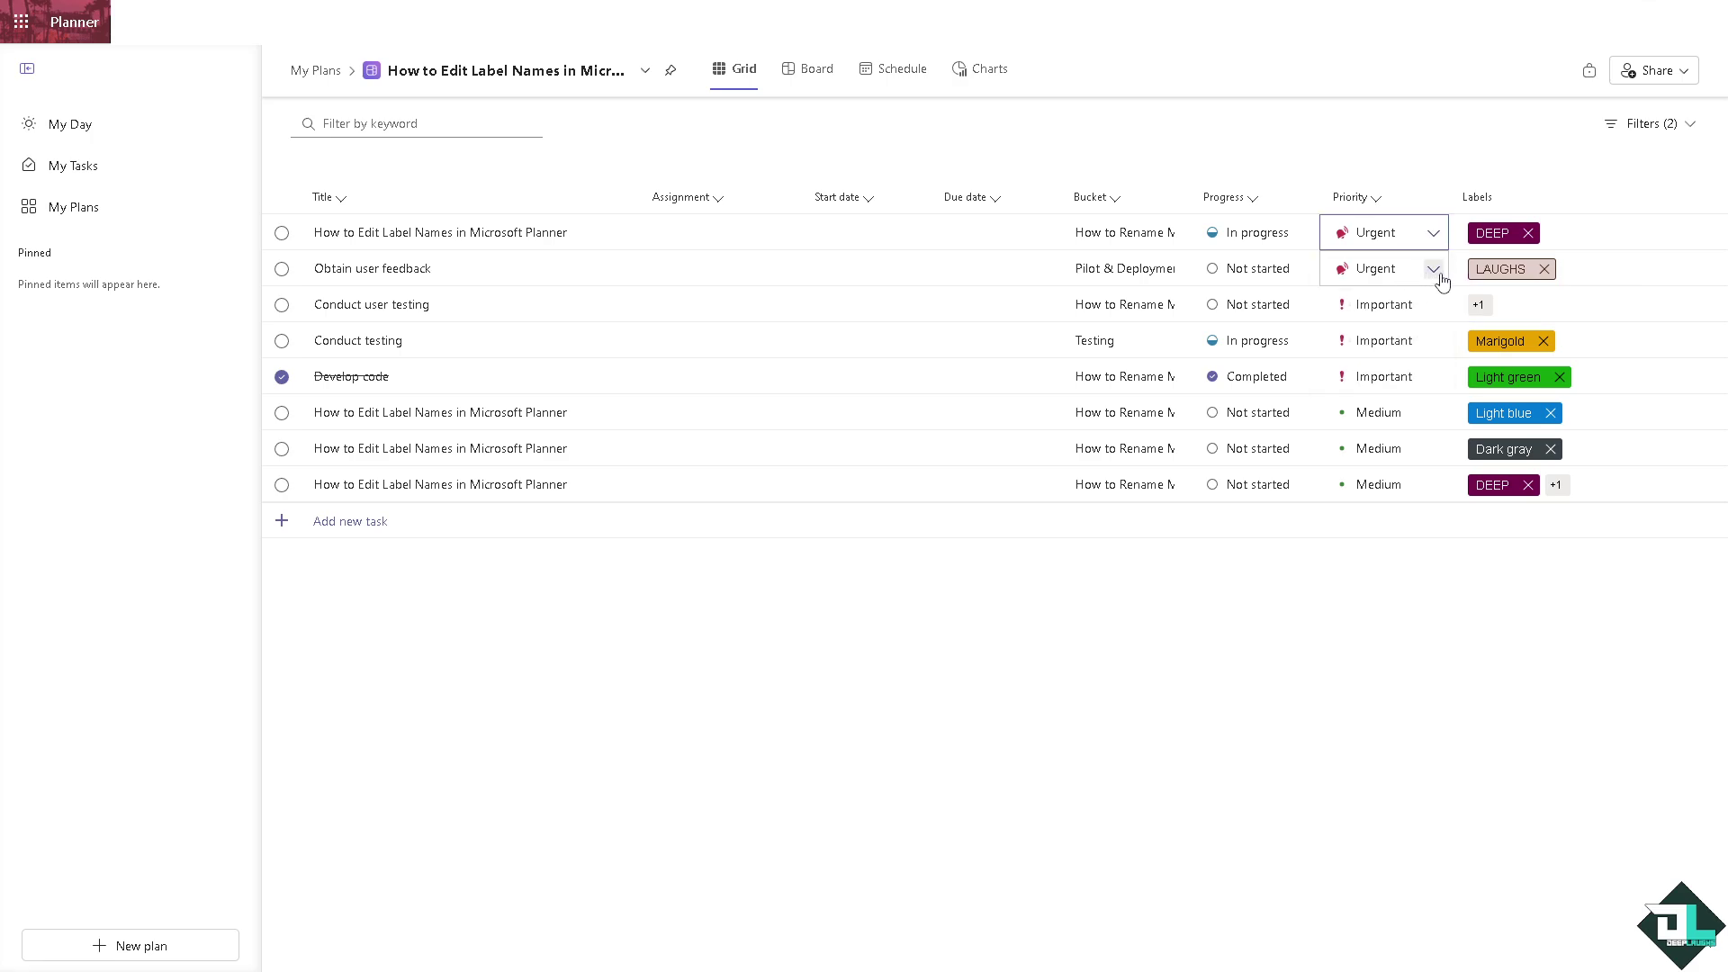
{"action": "left_click", "coordinate": [1432, 272]}
{"action": "left_click", "coordinate": [1386, 340]}
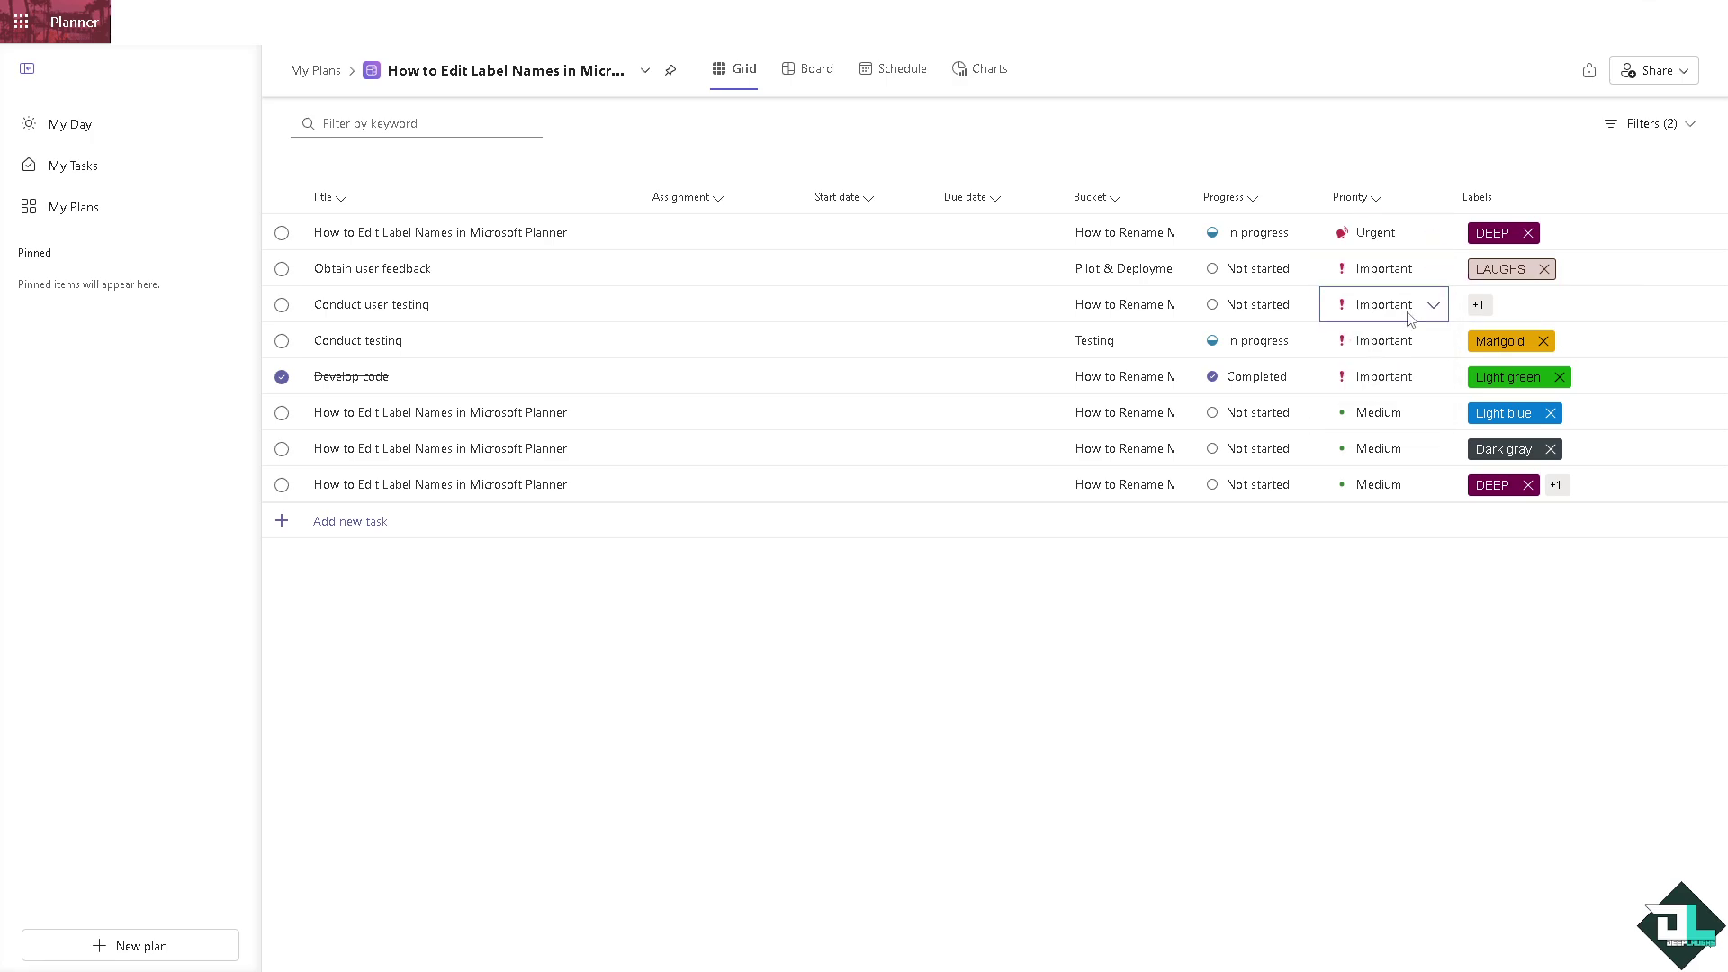
{"action": "left_click", "coordinate": [1411, 308]}
{"action": "left_click", "coordinate": [1374, 410]}
{"action": "left_click", "coordinate": [1429, 348]}
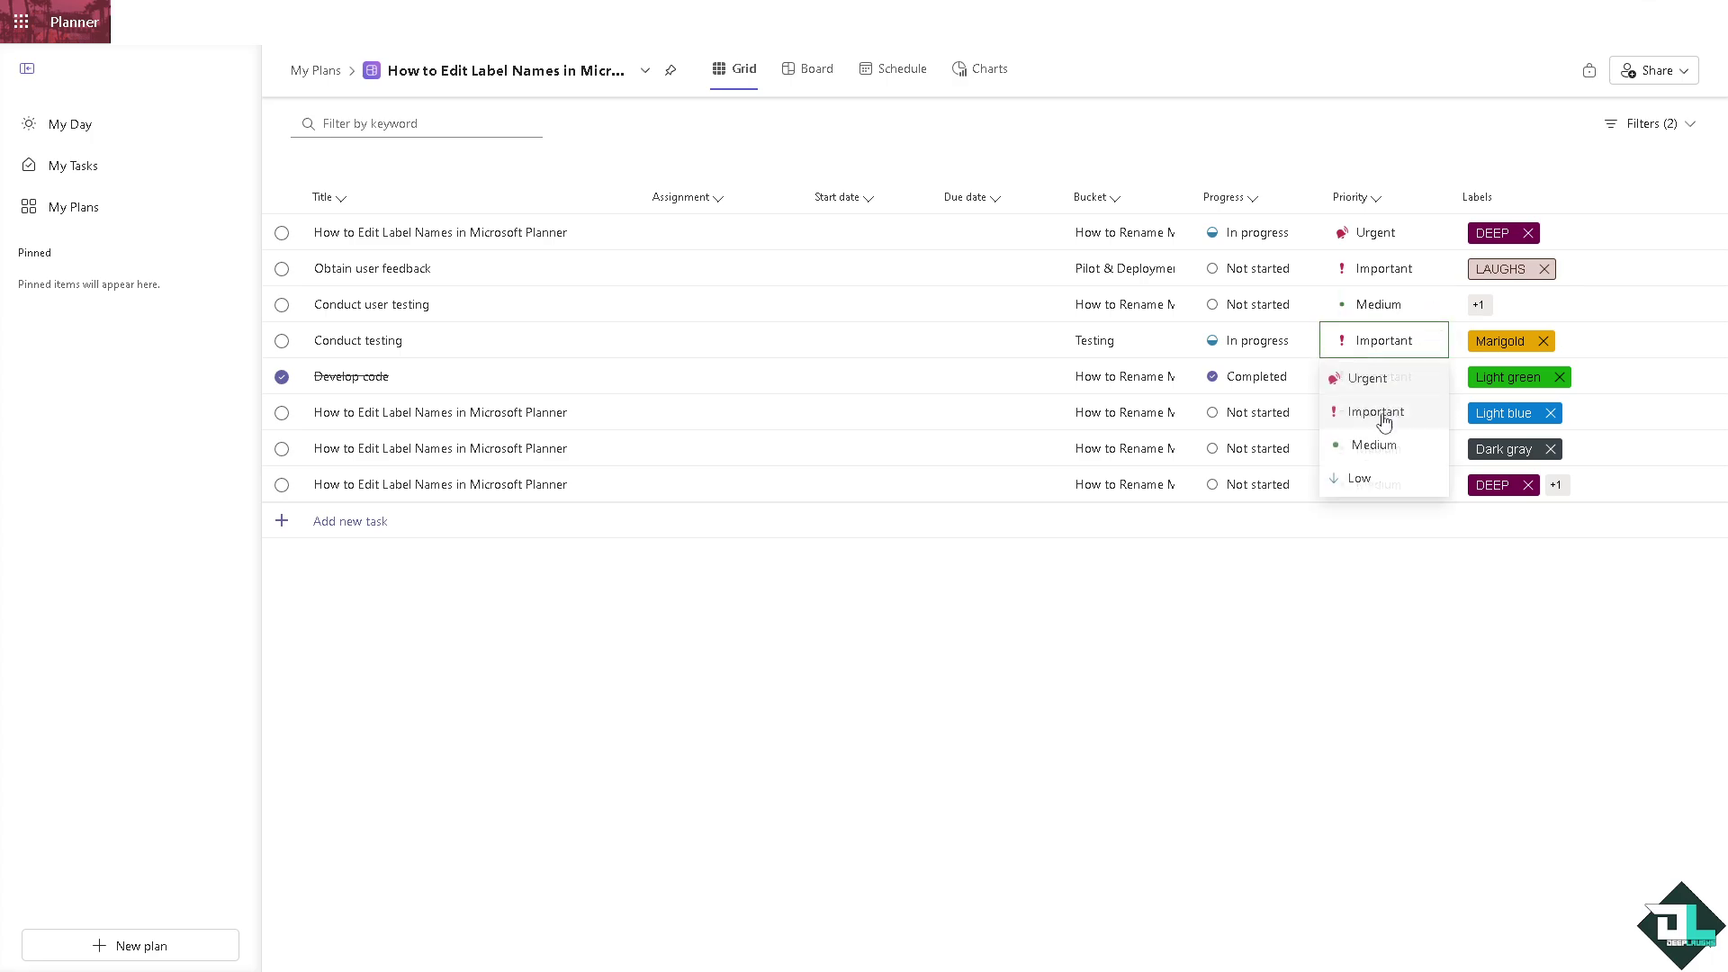
{"action": "left_click", "coordinate": [1359, 477]}
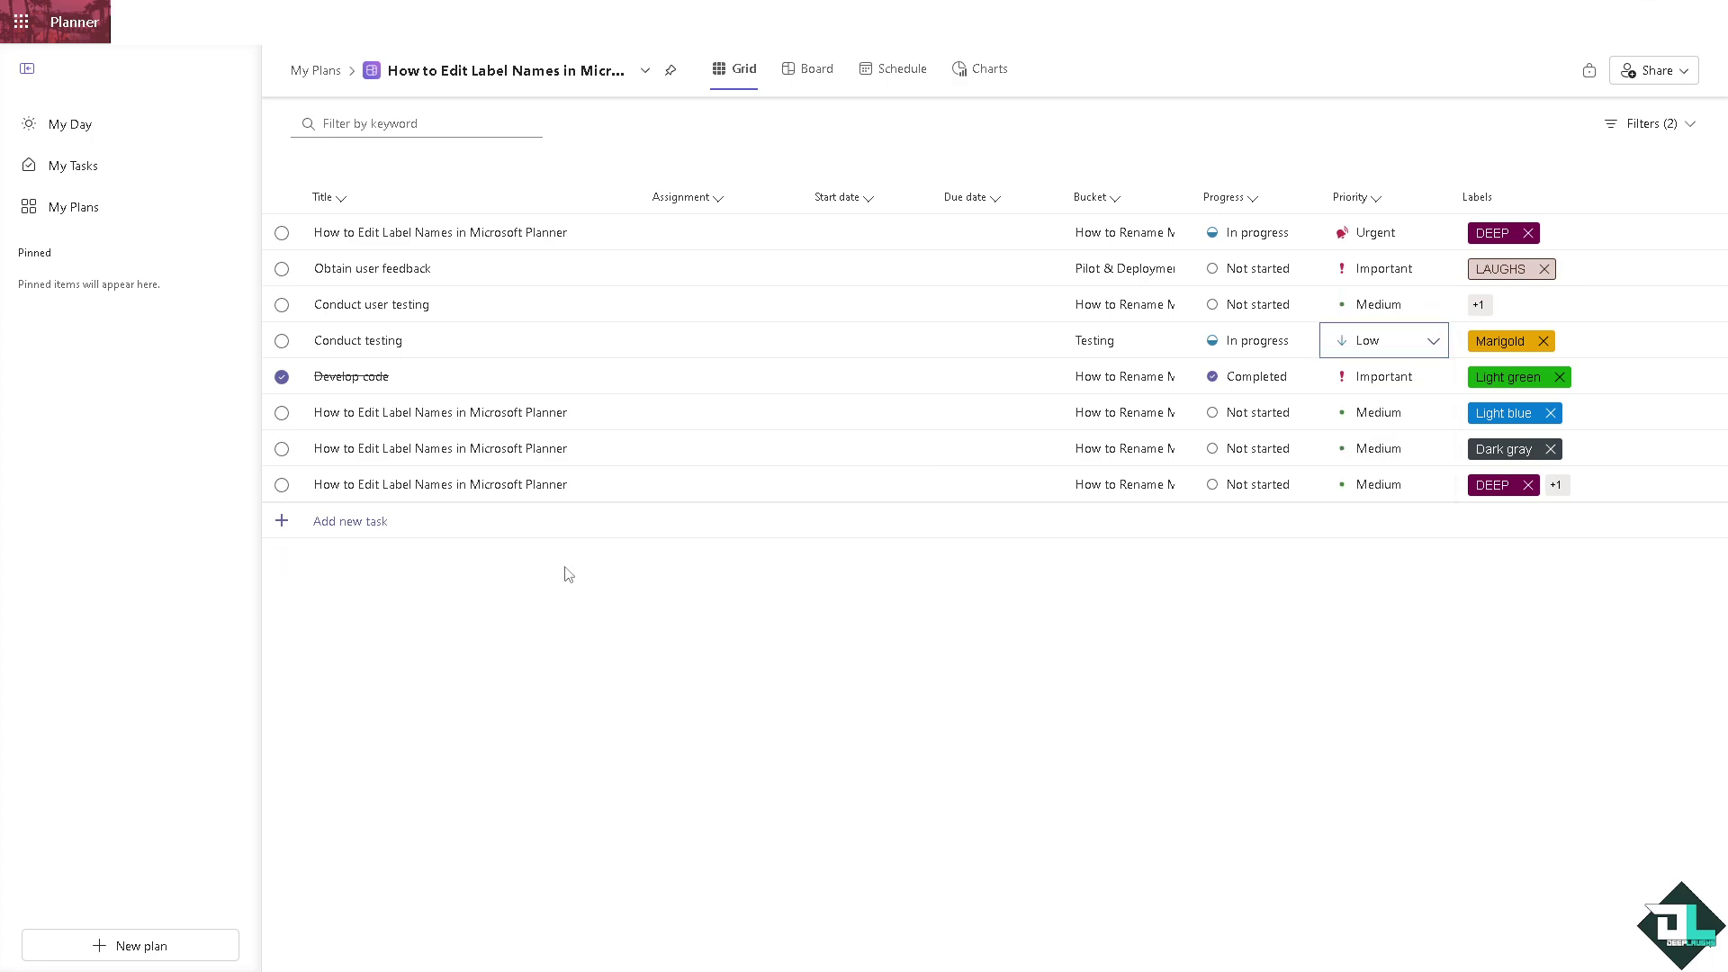